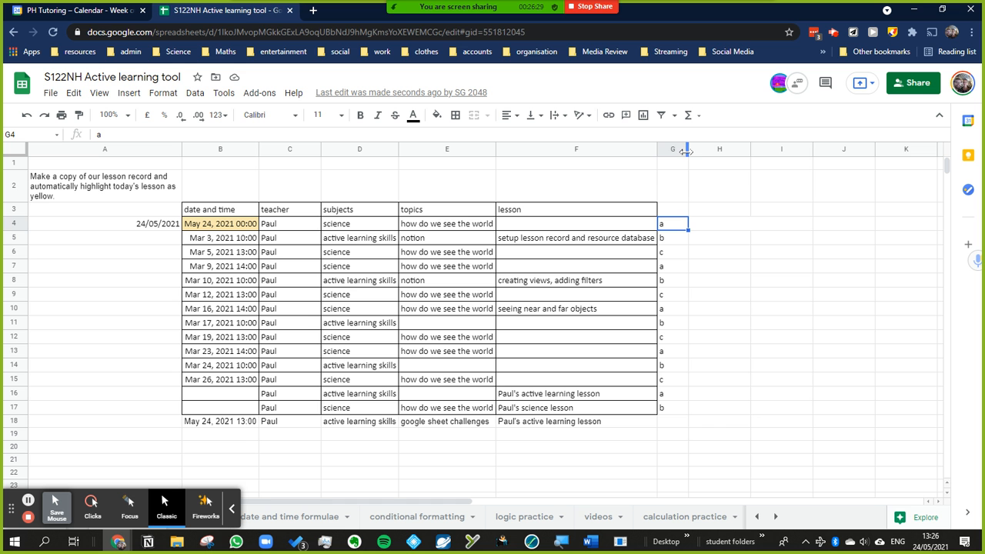
Add a conditional formatting rule to G4:G17 with the condition Text contains "a"
left_click(588, 36)
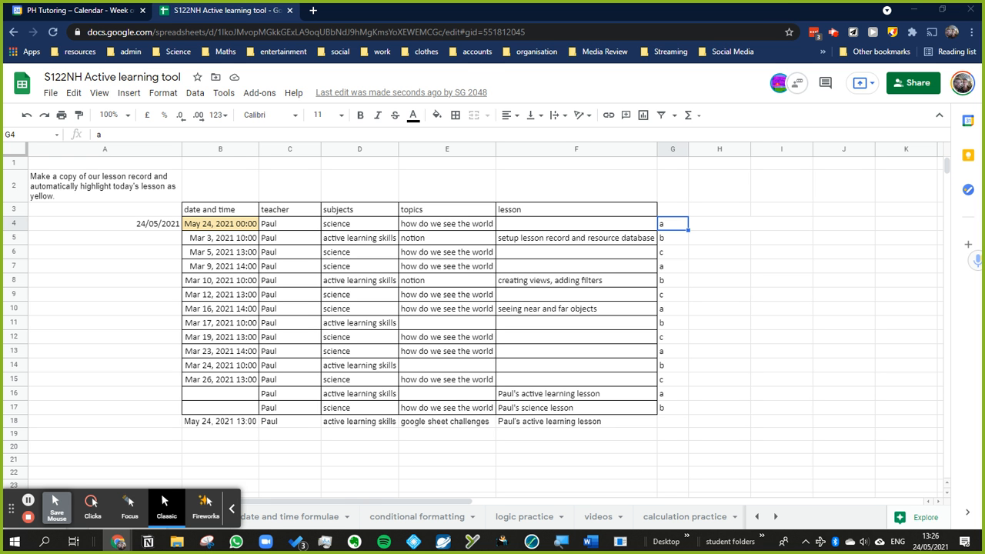
left_click(682, 409, "shift")
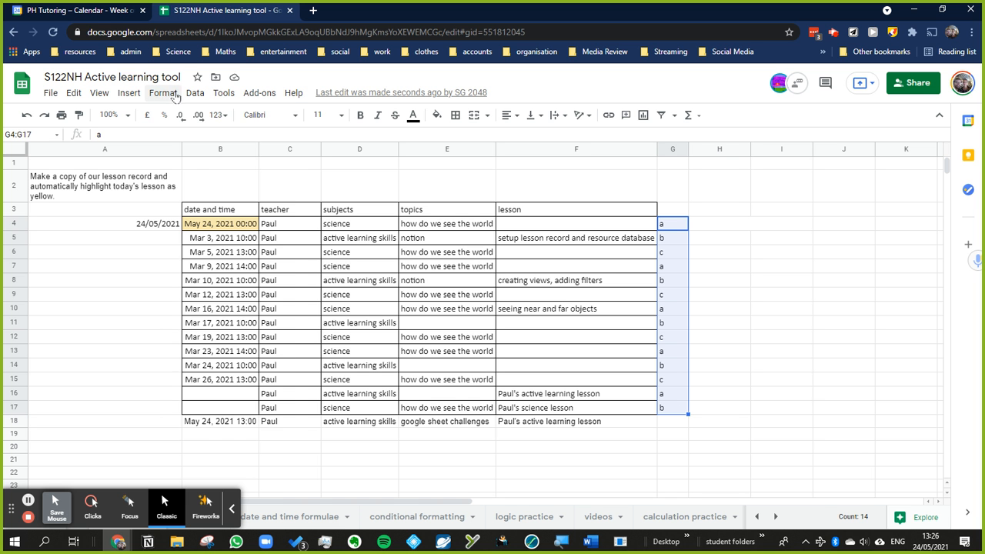
left_click(164, 93)
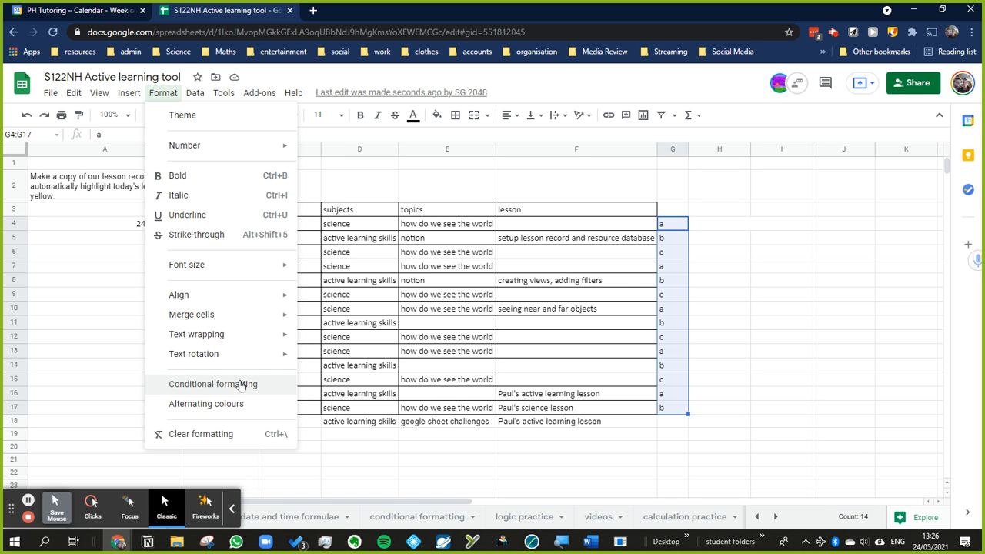
left_click(246, 384)
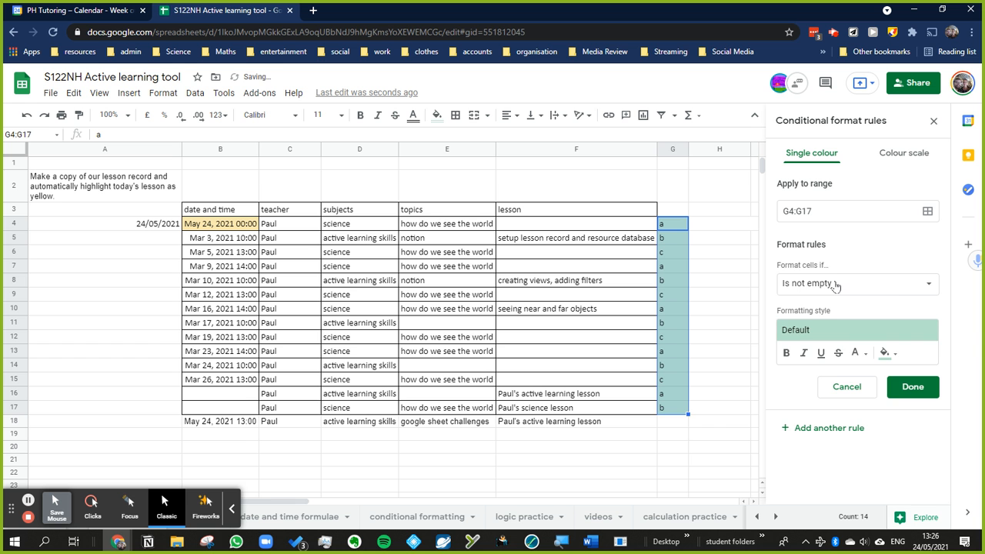
left_click(834, 284)
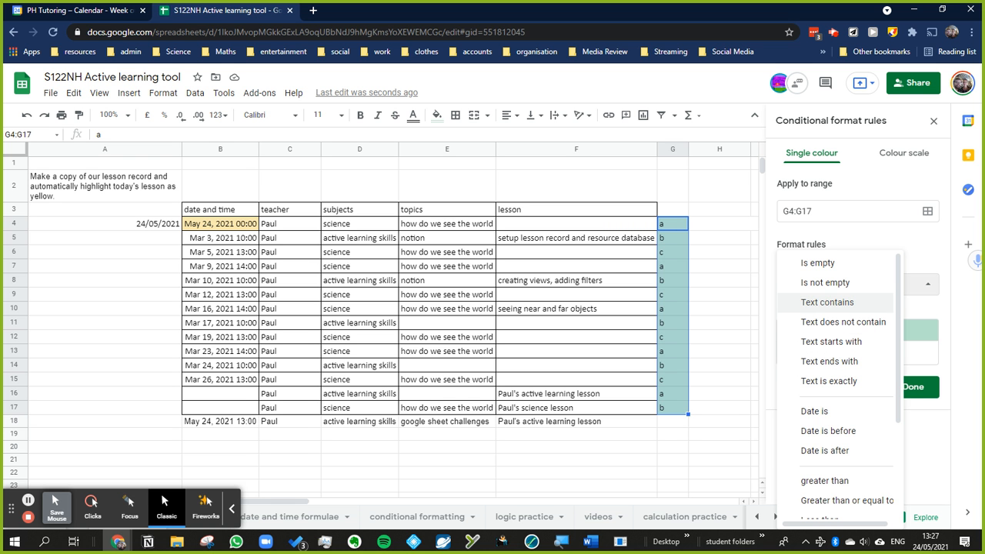
left_click(841, 303)
left_click(835, 315)
type("a")
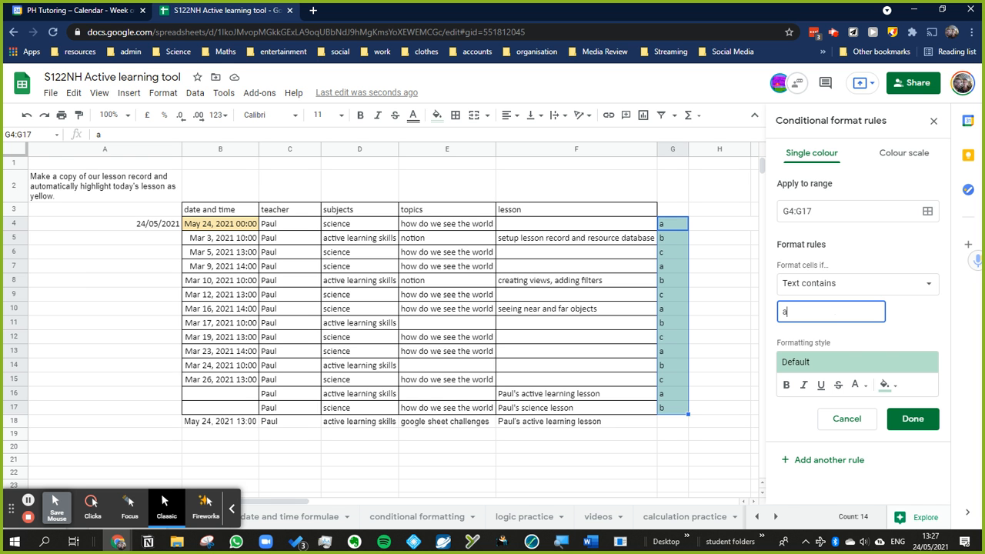
Change the rule's condition to Text is exactly, keeping "a" as the value
left_click(846, 289)
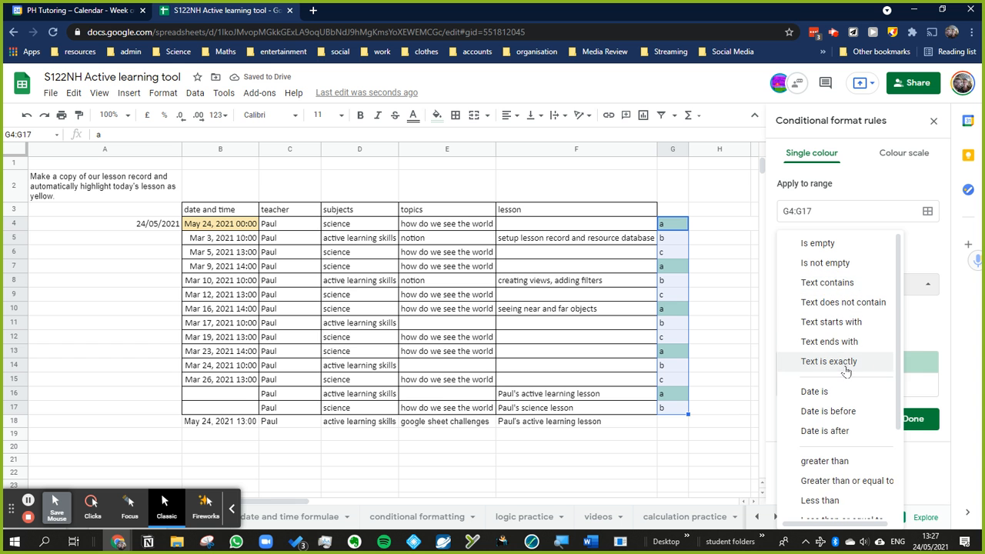
left_click(844, 361)
left_click(835, 295)
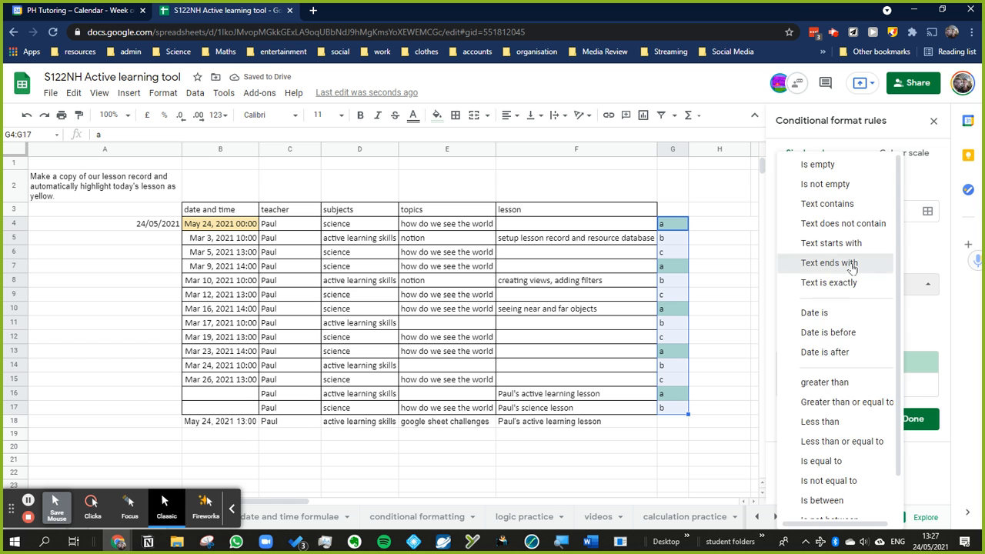
left_click(853, 264)
left_click(848, 285)
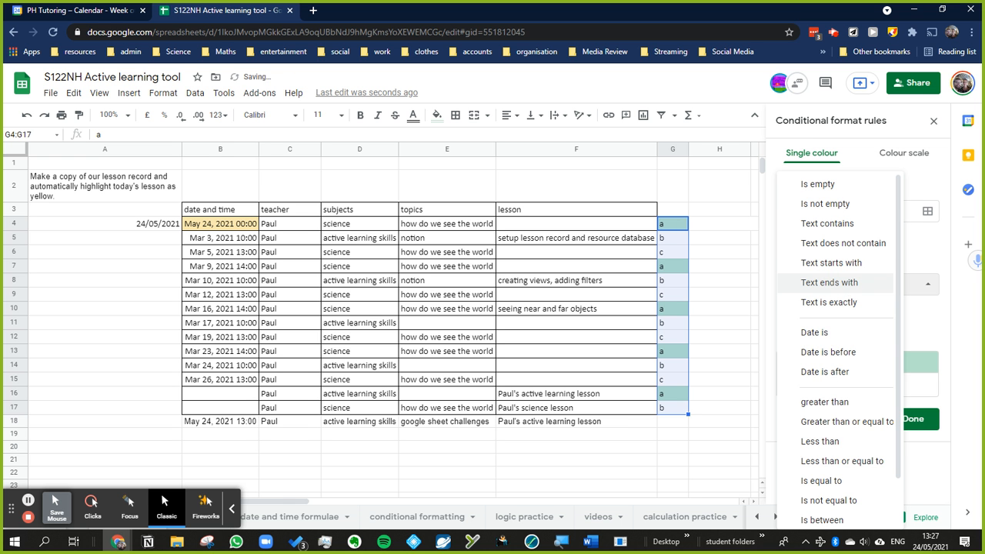
left_click(835, 224)
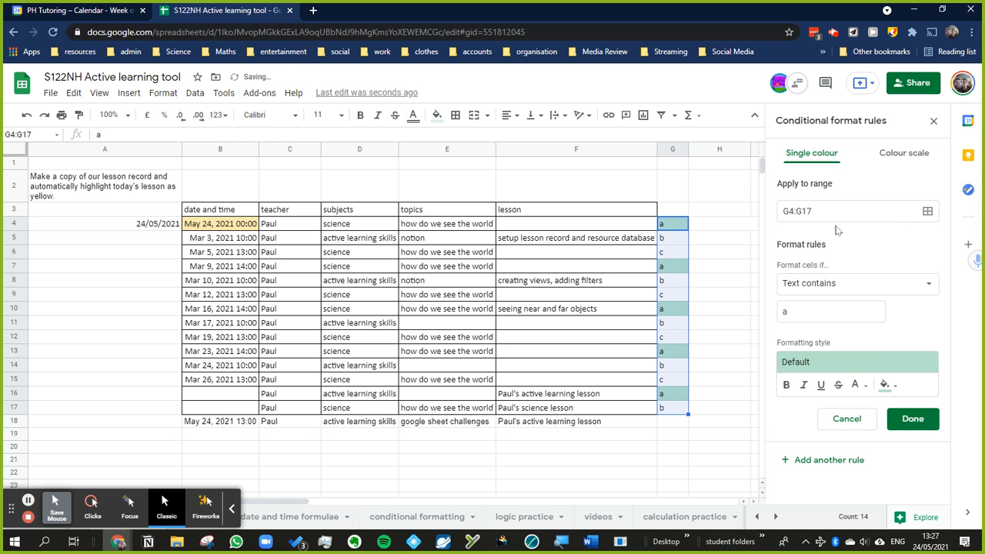
left_click(848, 292)
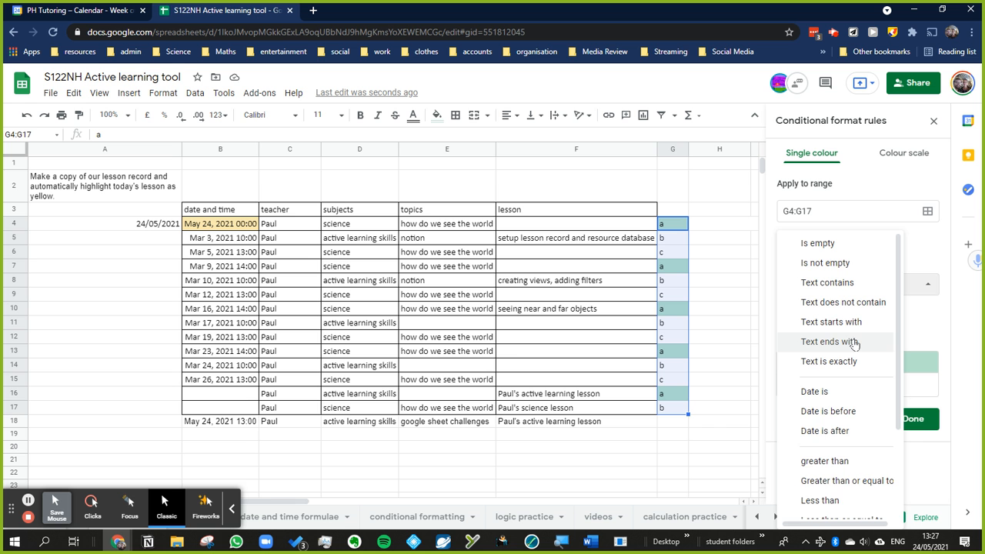
left_click(846, 362)
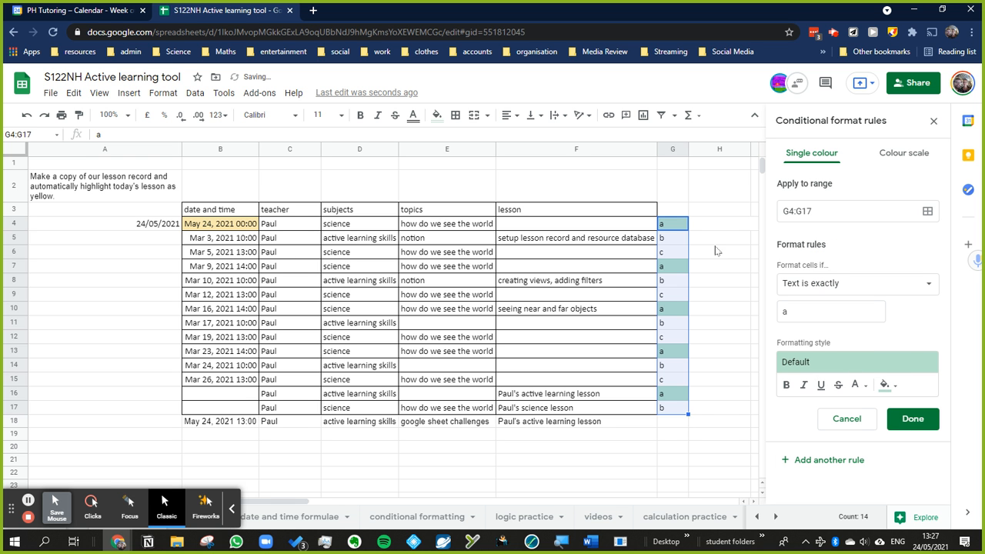
Replace the content of cell G4 with "apple"
left_click(674, 223)
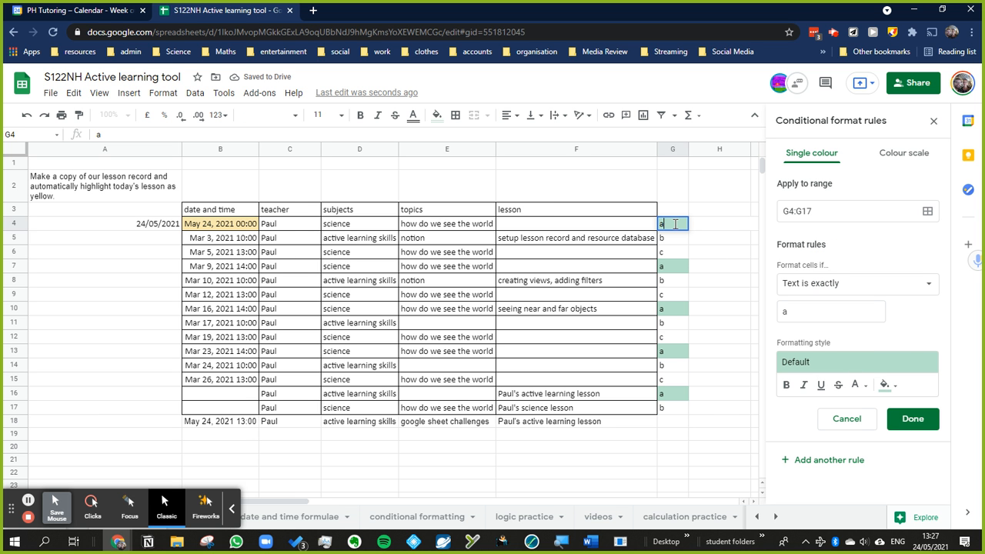
type("apple")
left_click(712, 269)
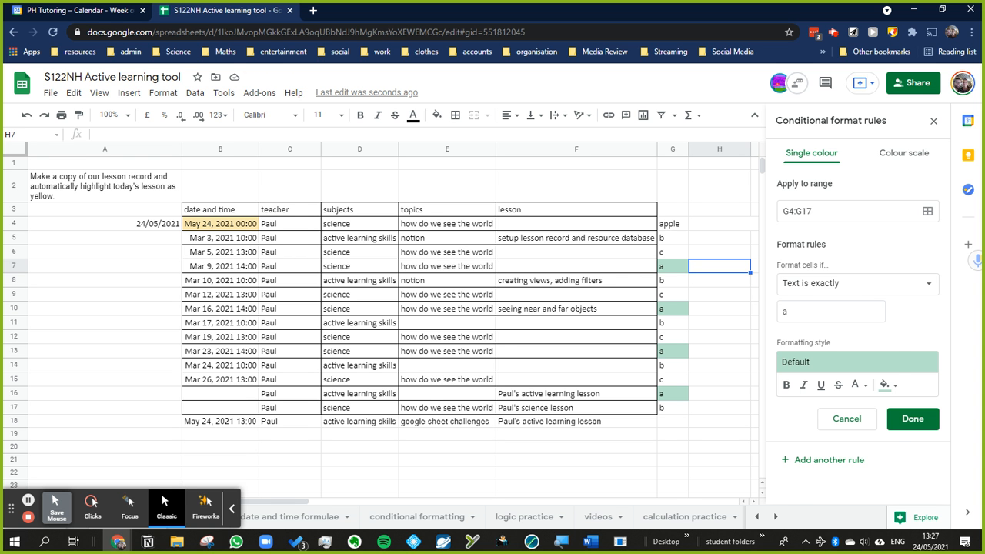
Switch the rule's condition to Custom formula is, enter =G4="a" as the formula and save the rule
left_click(859, 286)
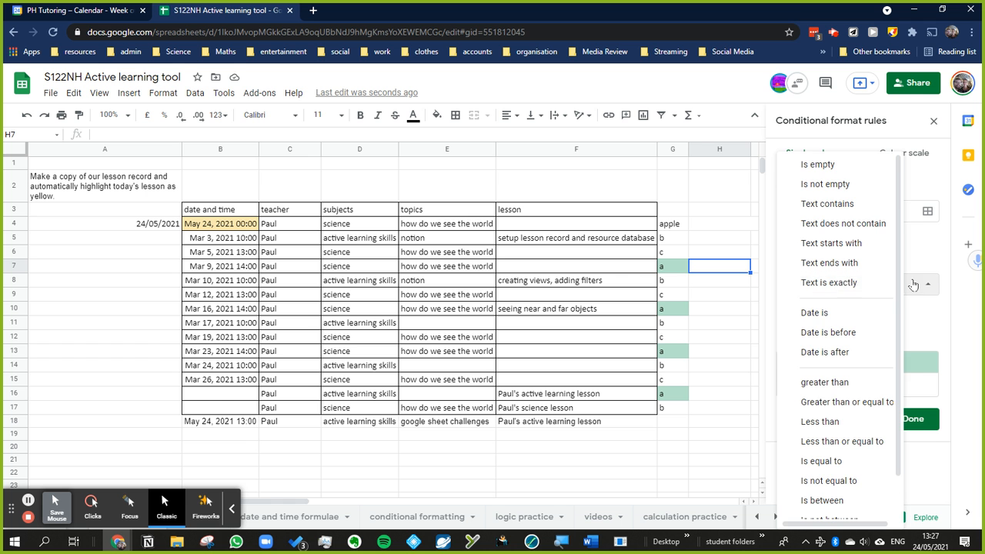
left_click(911, 287)
left_click(877, 285)
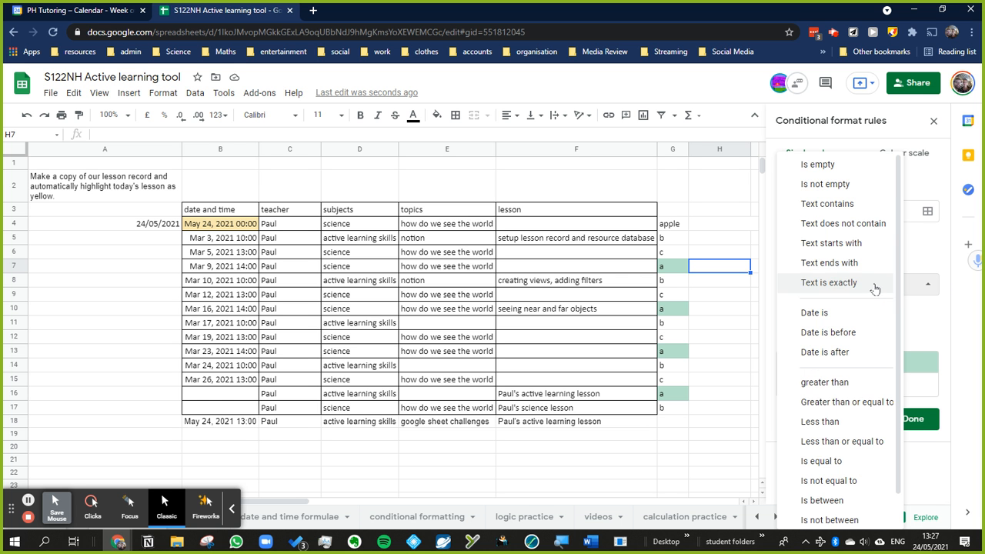
scroll(842, 431, "down", 2)
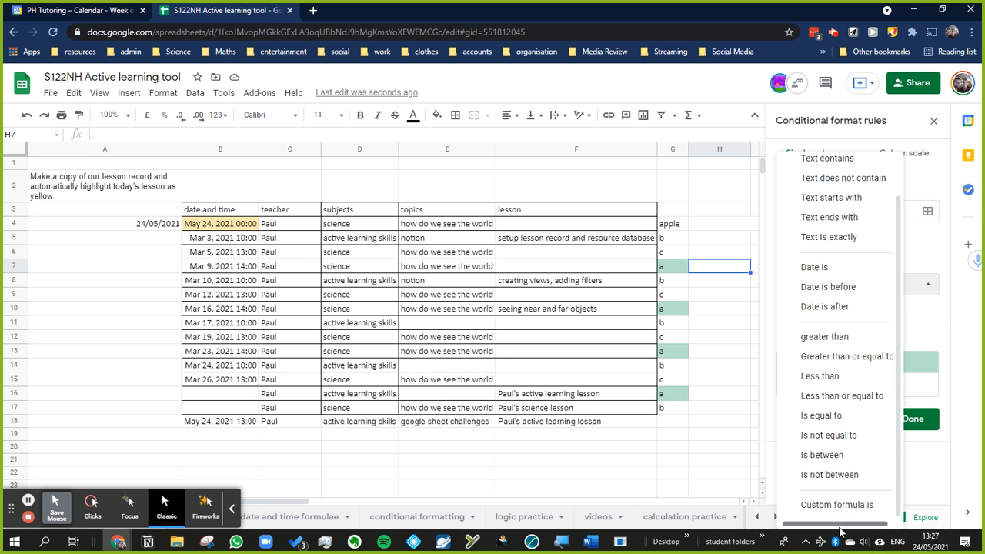
left_click(828, 505)
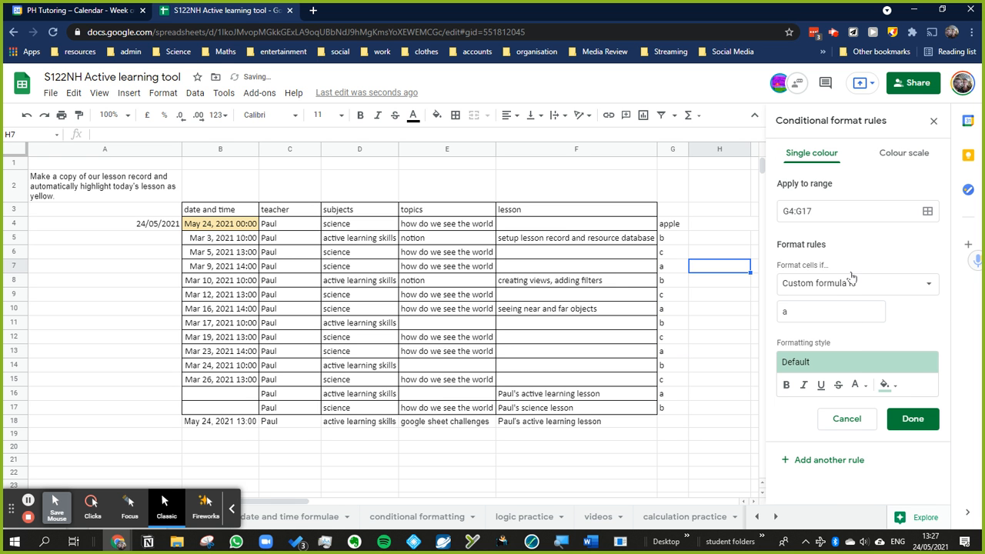
left_click(834, 308)
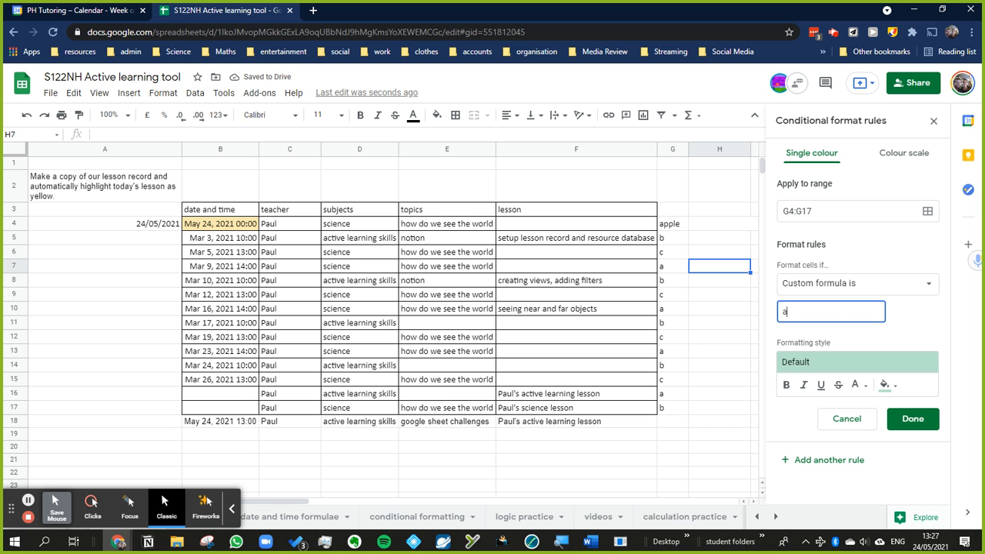
key("BackSpace")
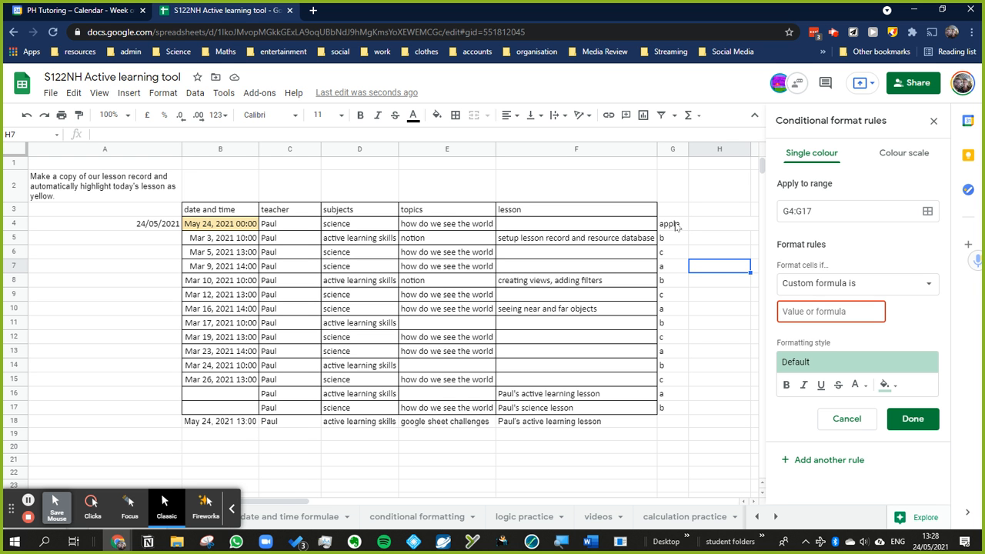
type("G4")
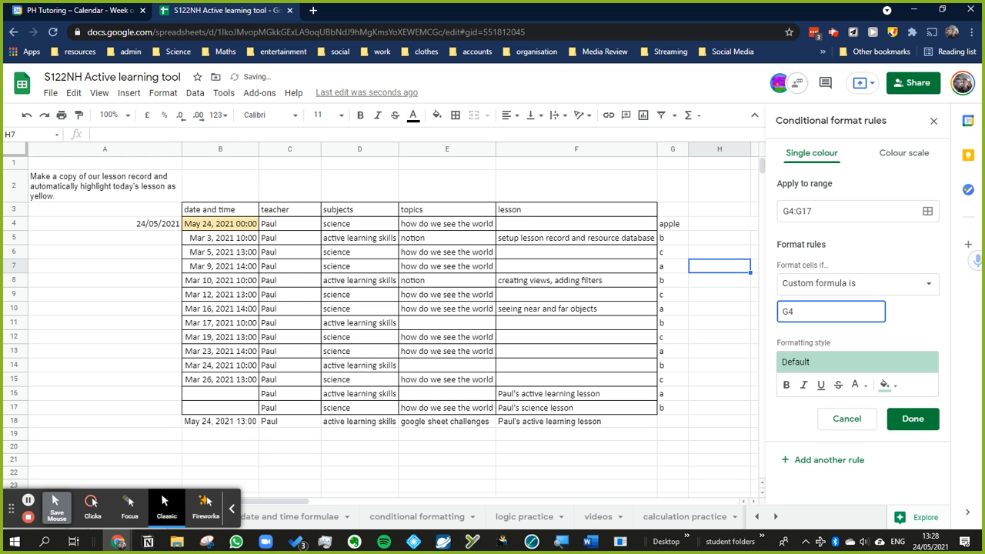
key("BackSpace")
key("BackSpace")
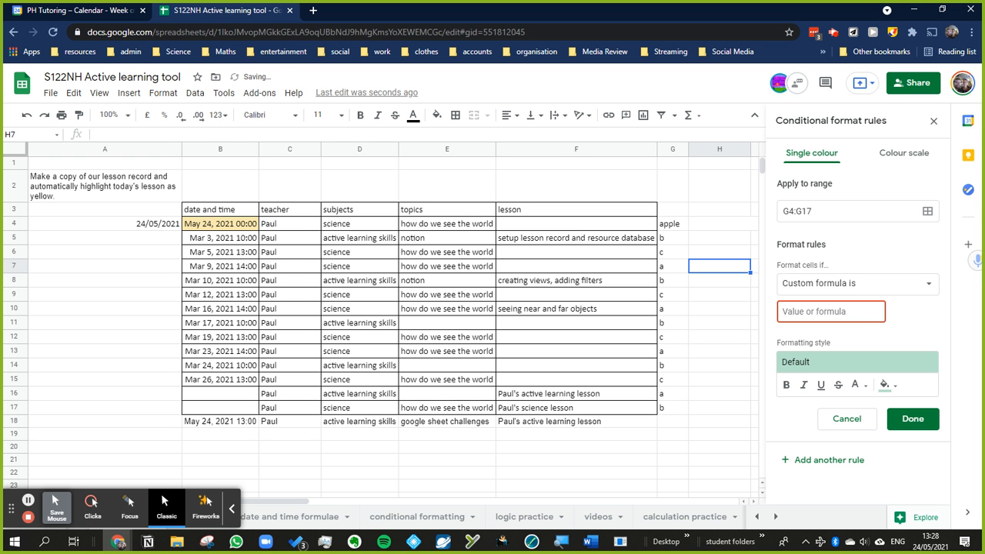
type("=")
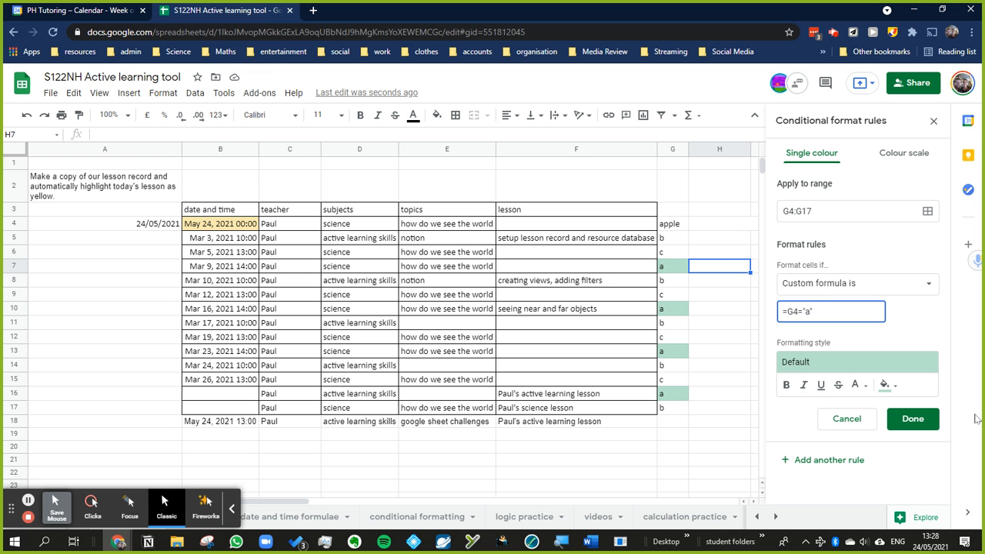
left_click(929, 424)
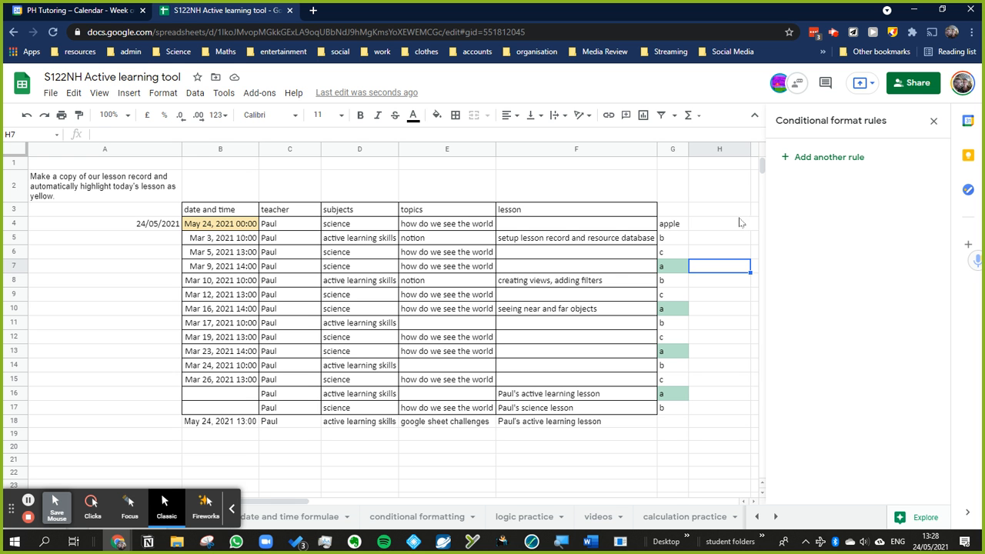
Reopen the custom formula rule that applies to G4:G17
left_click(667, 267)
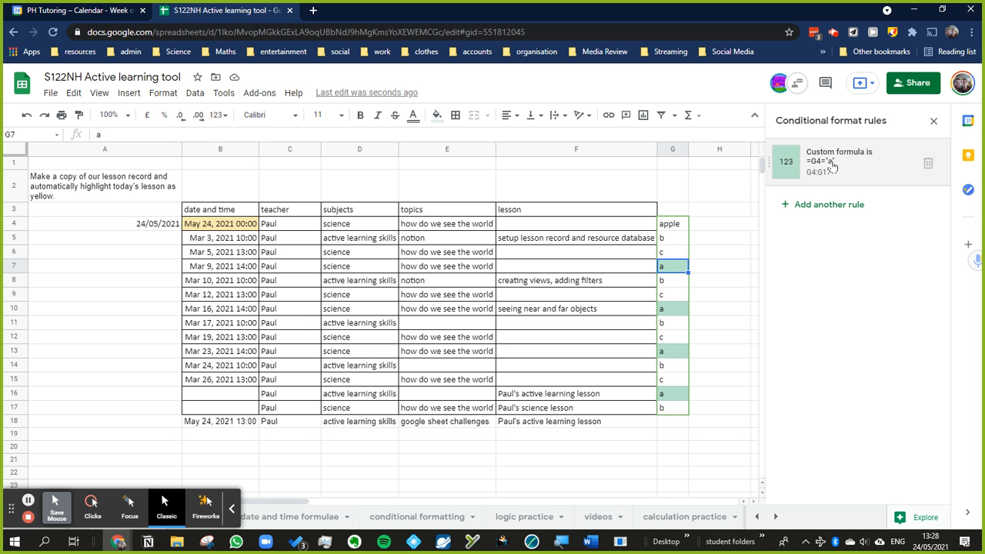
left_click(831, 164)
left_click(677, 229)
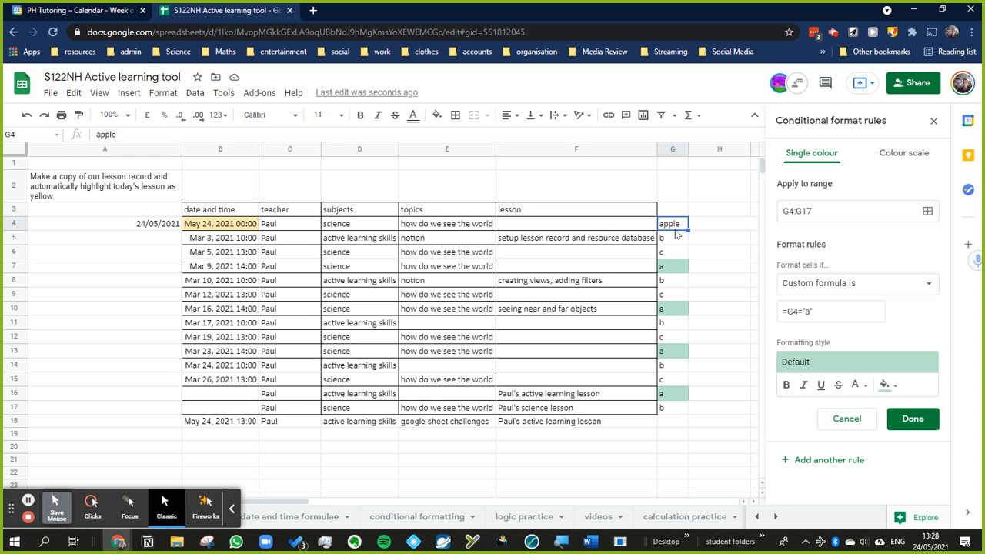
Narrow column H slightly
left_click(596, 464)
mouse_move(671, 452)
left_mouse_down()
mouse_move(702, 456)
mouse_move(675, 449)
left_mouse_up()
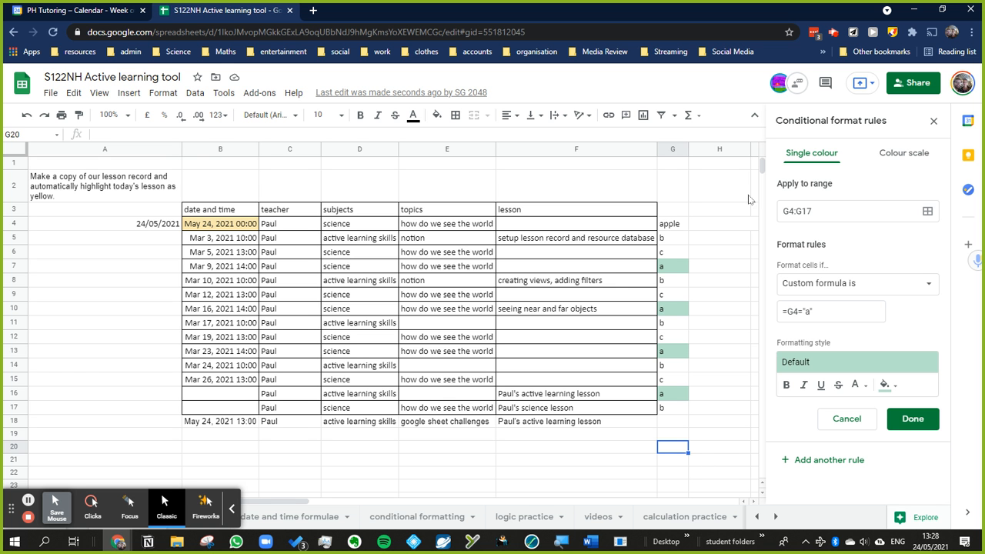
left_click_drag(748, 150, 736, 151)
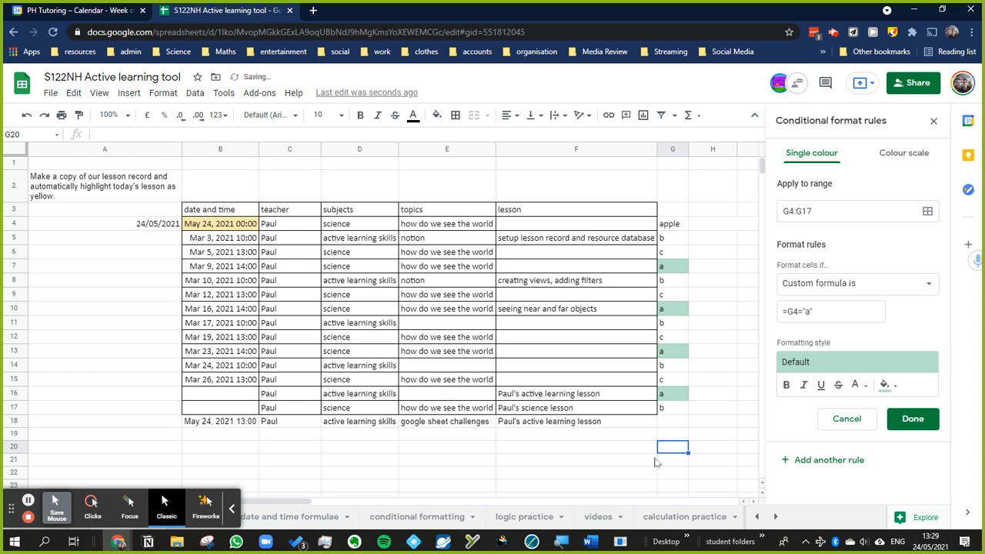
left_click(666, 435)
left_click(669, 452)
type("a")
key("Return")
type("b")
key("Return")
type("c")
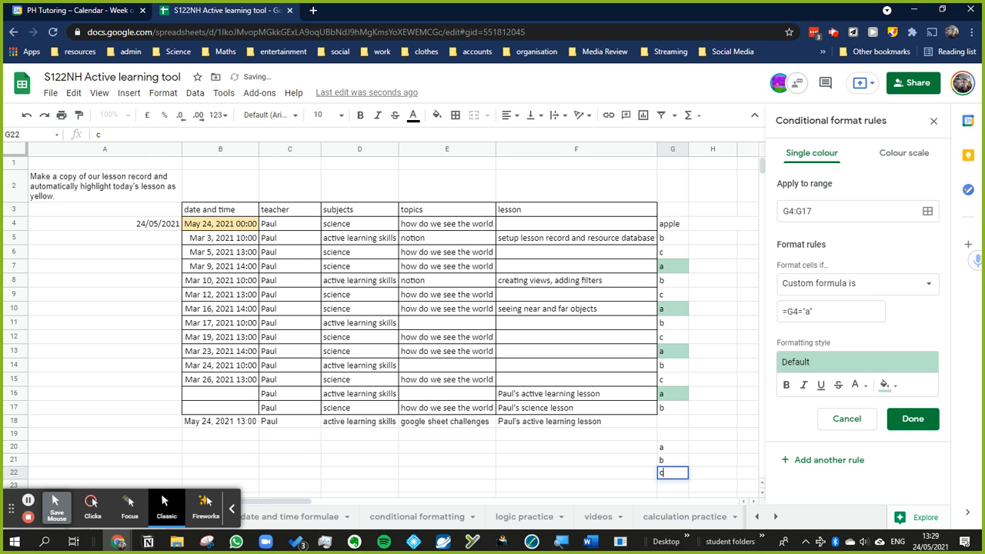
key("shift+Up")
key("shift+Up")
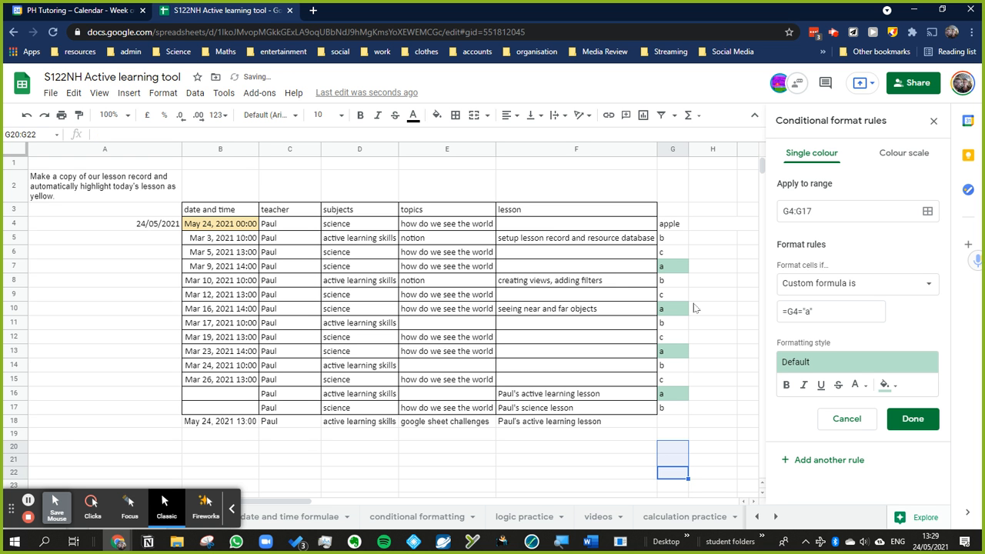
Unmerge the merged cell H4:I4 beside "apple"
left_click(718, 244)
left_click(717, 224)
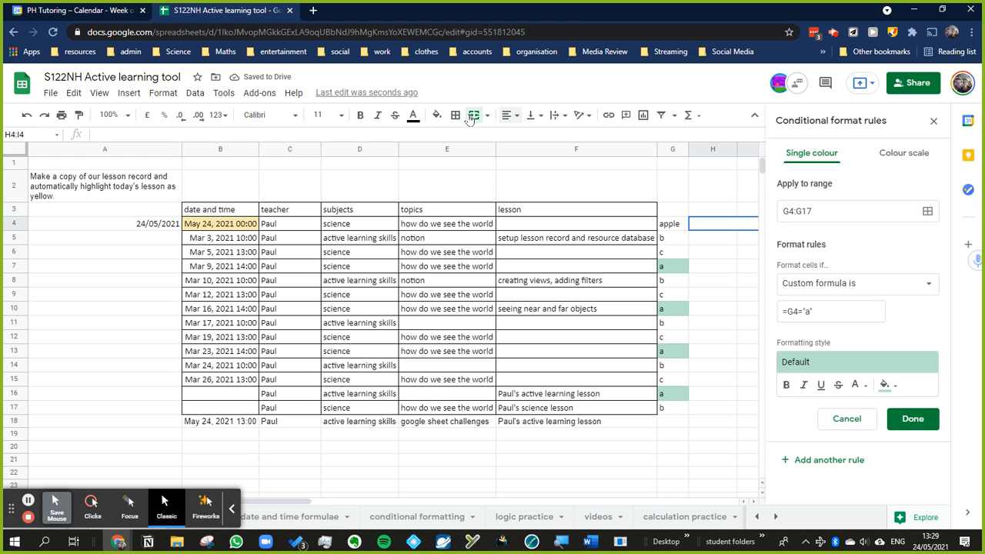
left_click(487, 115)
left_click(507, 196)
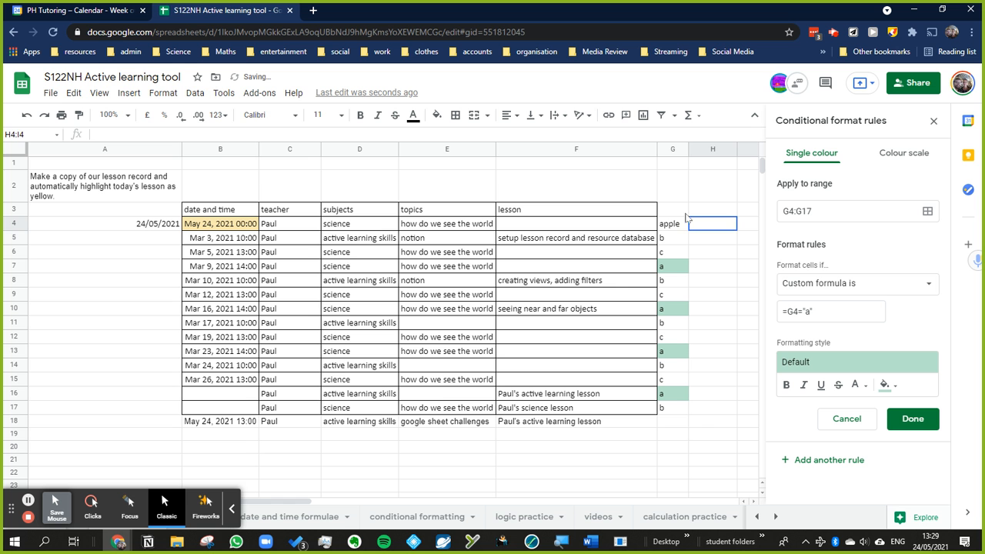
Enter the formula =G4 in cell H4
type("=")
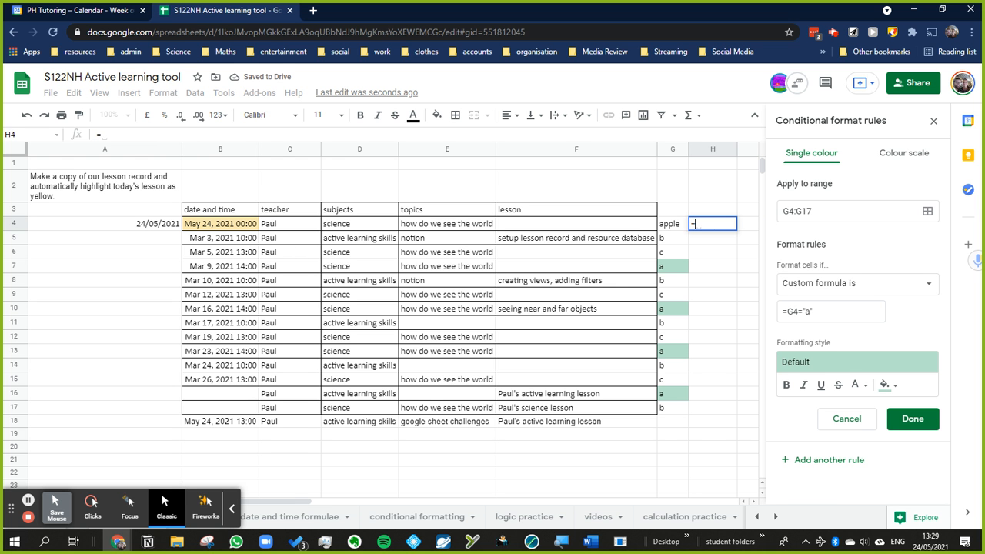
left_click(679, 225)
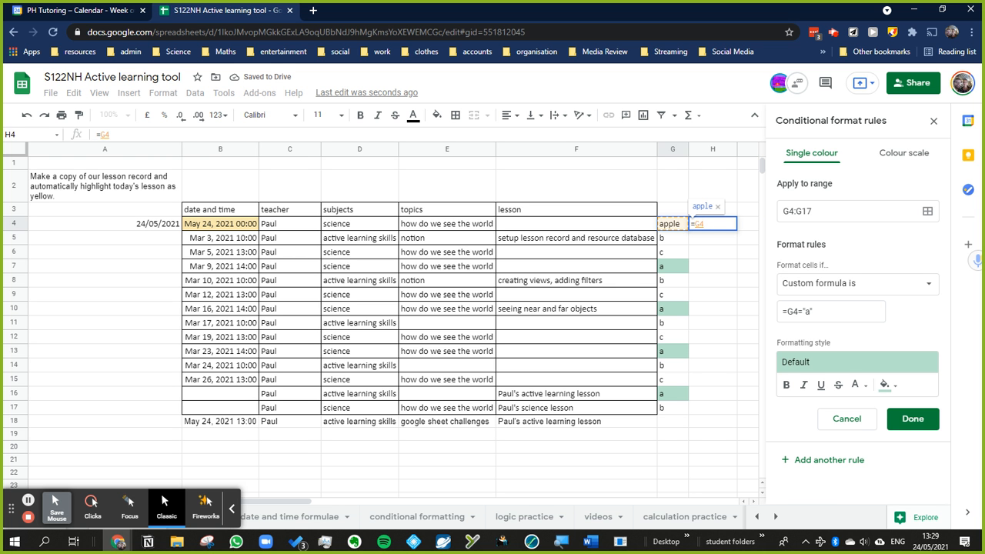
key("Return")
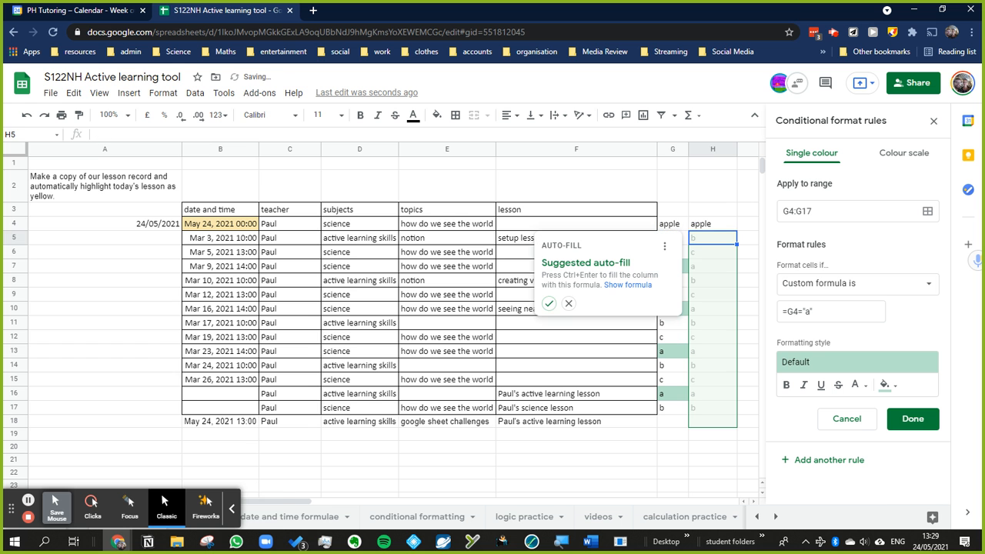
Dismiss the auto-fill suggestion for column H and copy the formula from H4 into H5
left_click(730, 166)
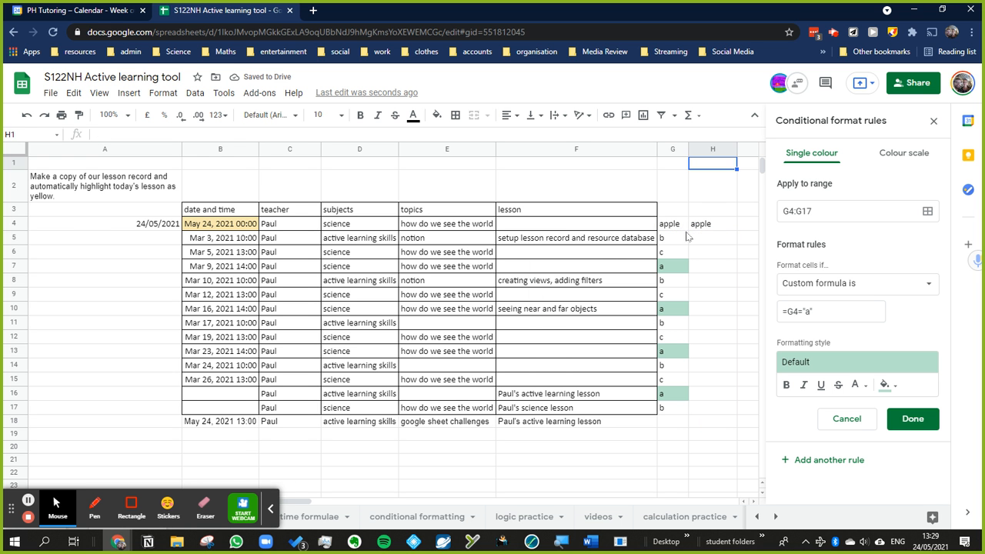
left_click(721, 229)
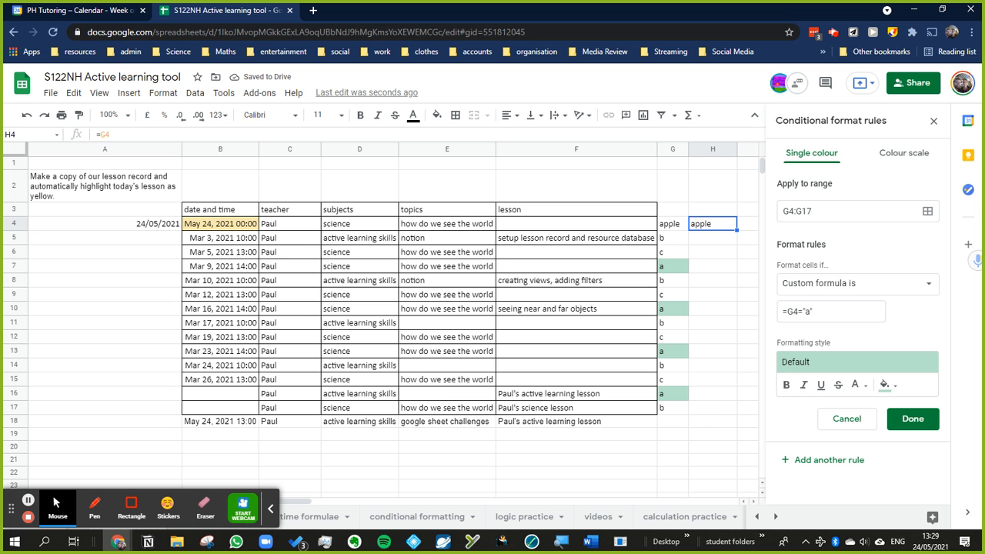
key("Down")
key("ctrl+v")
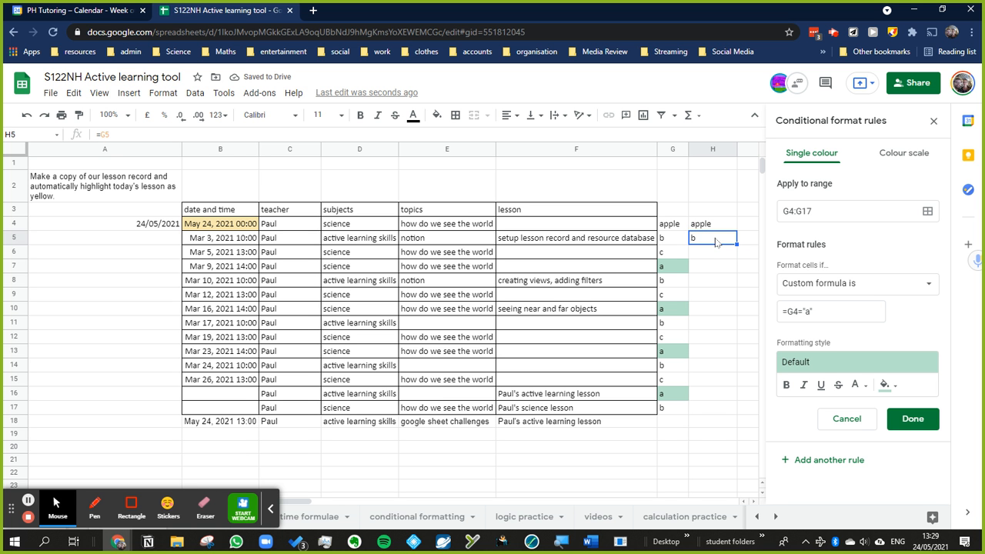
left_click(708, 227)
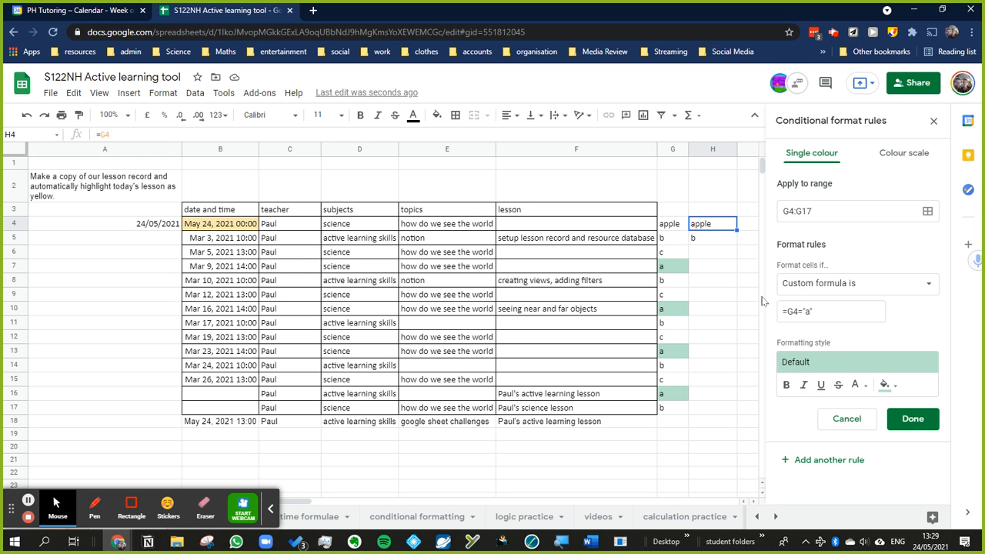
Change the custom formula of the G4:G17 rule to the absolute reference =$G$4="a"
left_click(798, 310)
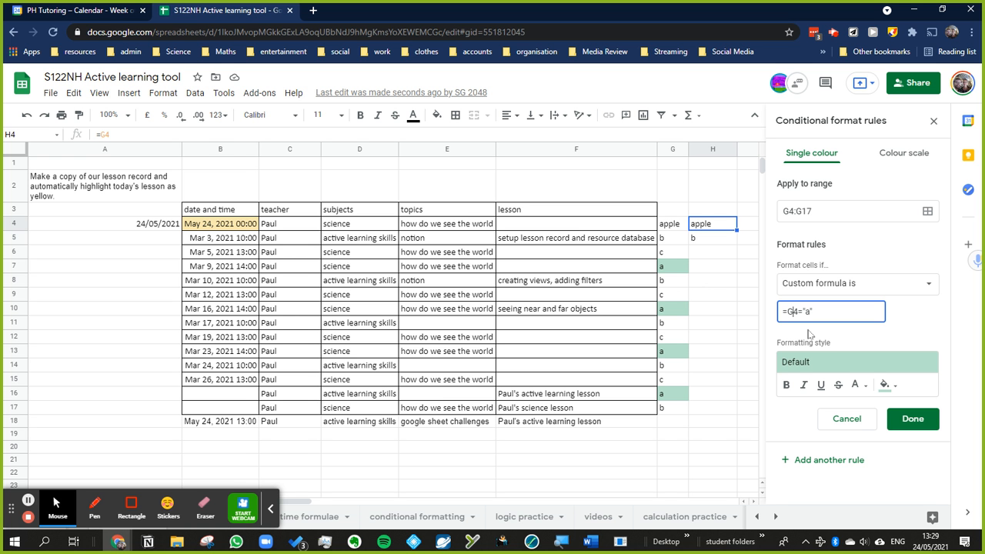
left_click(787, 312)
type("$")
key("Right")
type("$")
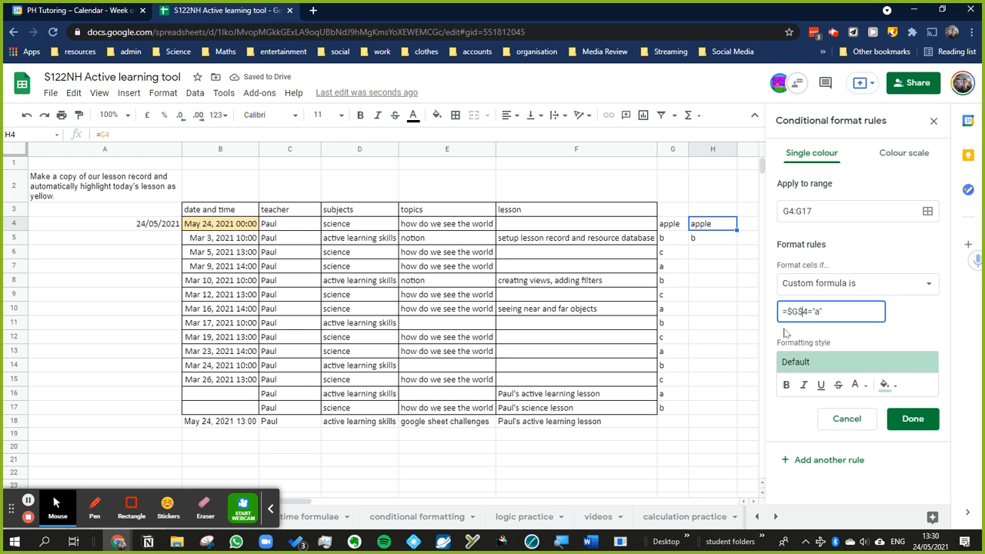
Replace the text in cell G4 with the letter a
left_click(671, 227)
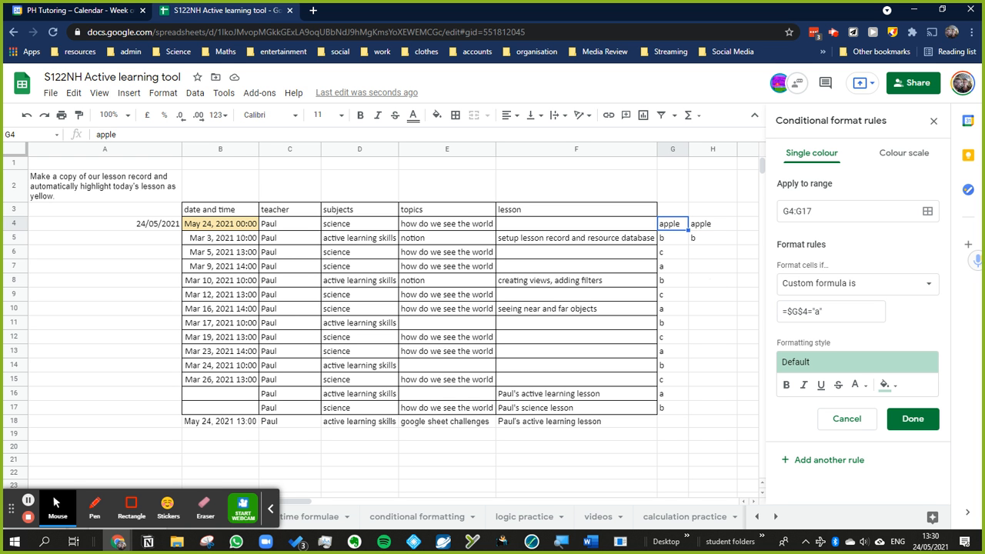
type("a")
left_click_drag(635, 385, 635, 399)
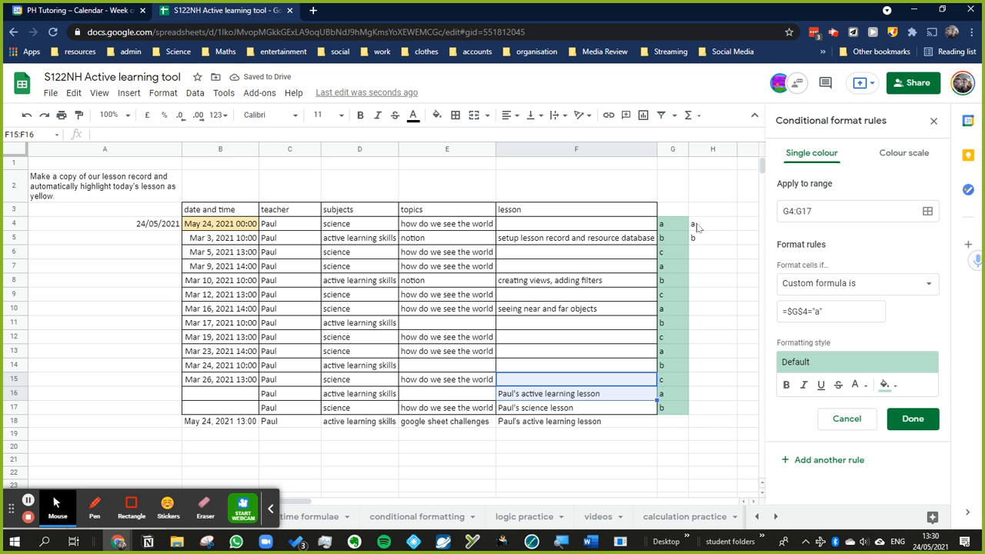
left_click(669, 229)
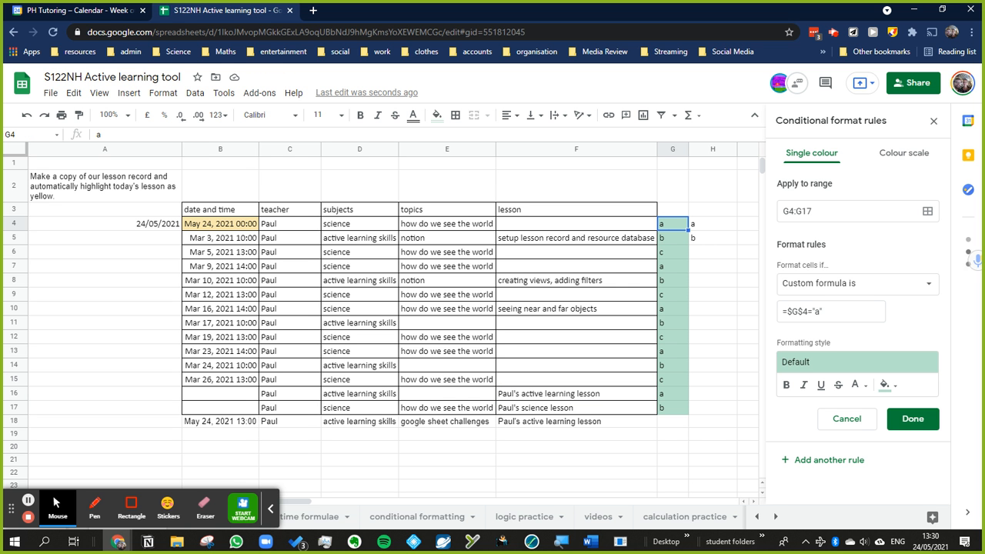
Remove both dollar signs from the rule's custom formula so it reads =G4="a"
left_click(793, 317)
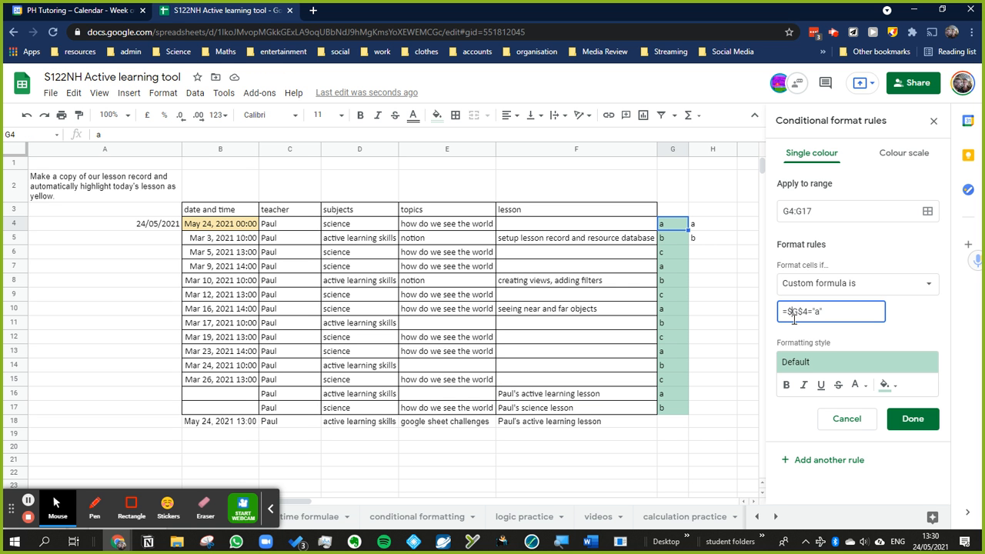
key("BackSpace")
key("BackSpace")
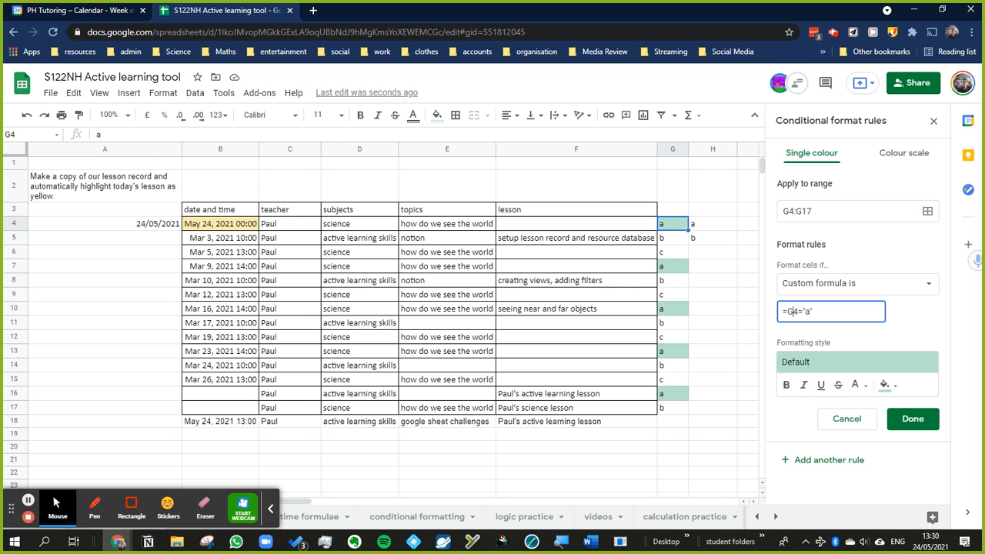
Copy the relative formula from H4 into cells H5 and H6
left_click(712, 225)
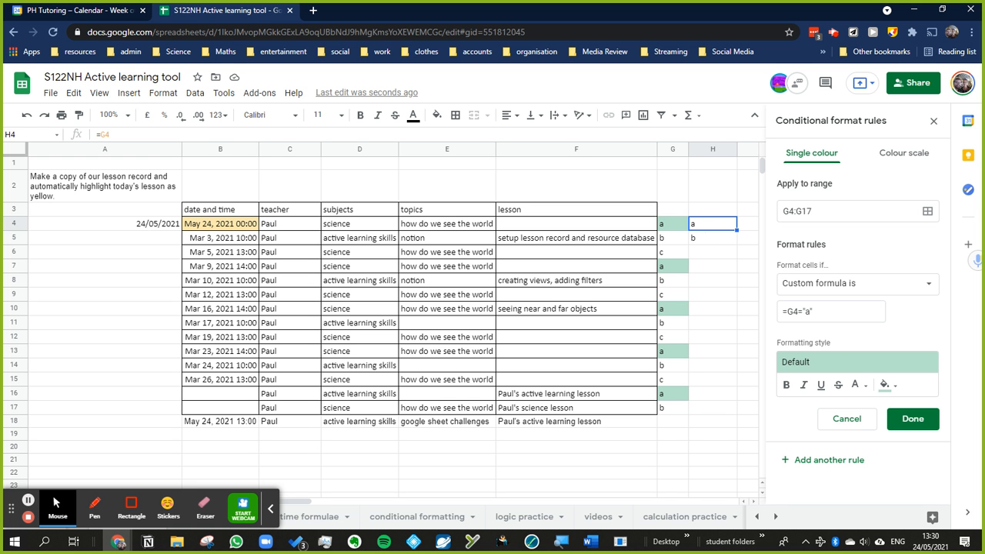
key("Down")
key("ctrl+v")
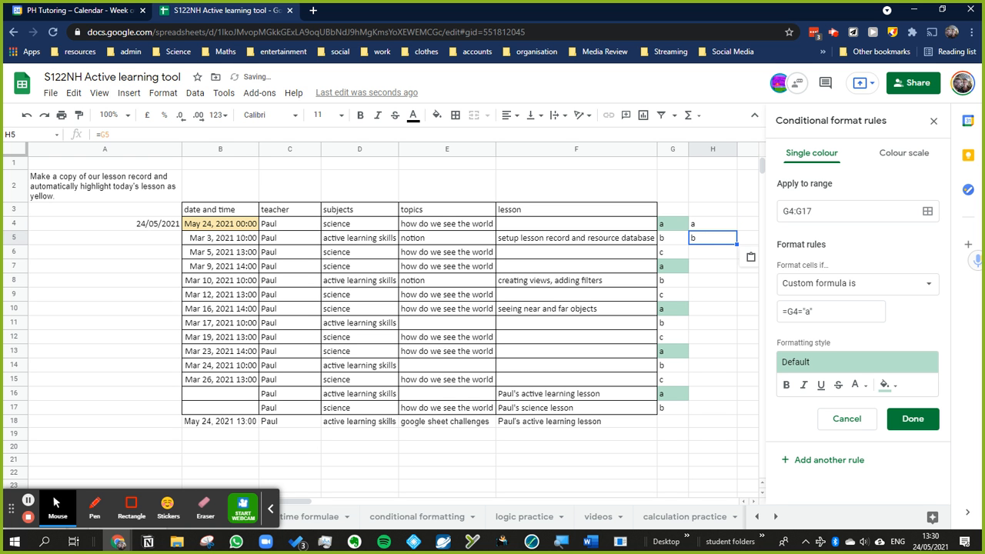
key("Down")
key("ctrl+v")
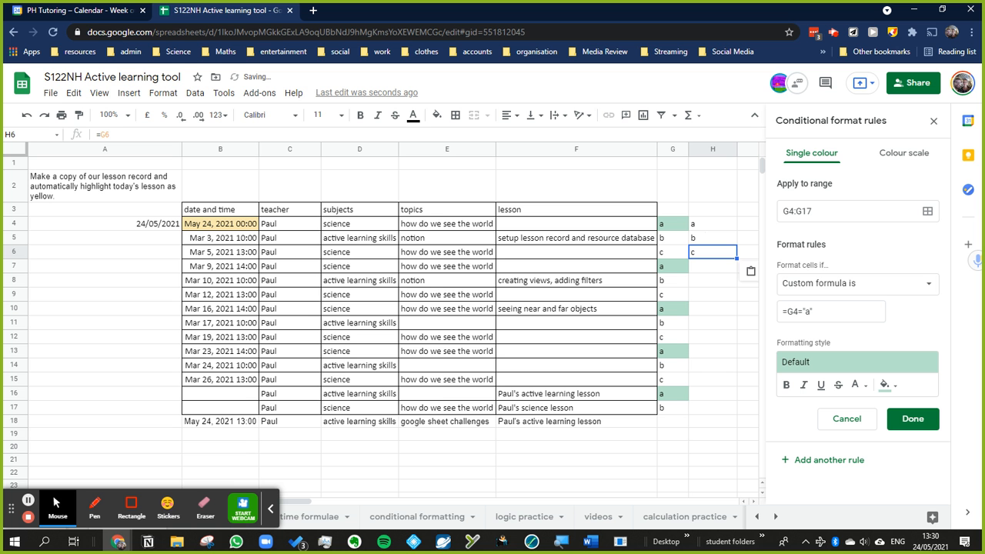
Make the reference in cell H4 absolute, changing its formula to =$G$4
left_click(712, 224)
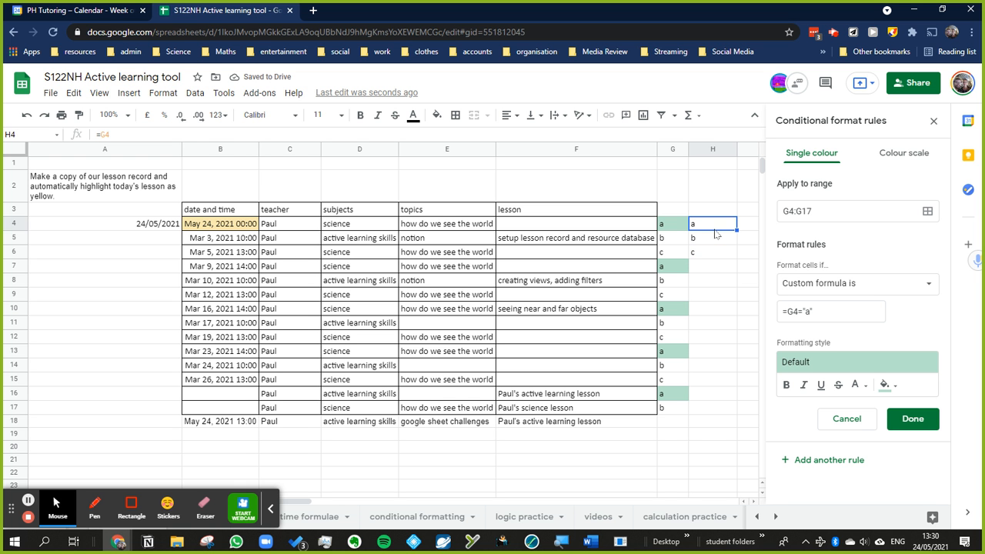
left_click(185, 136)
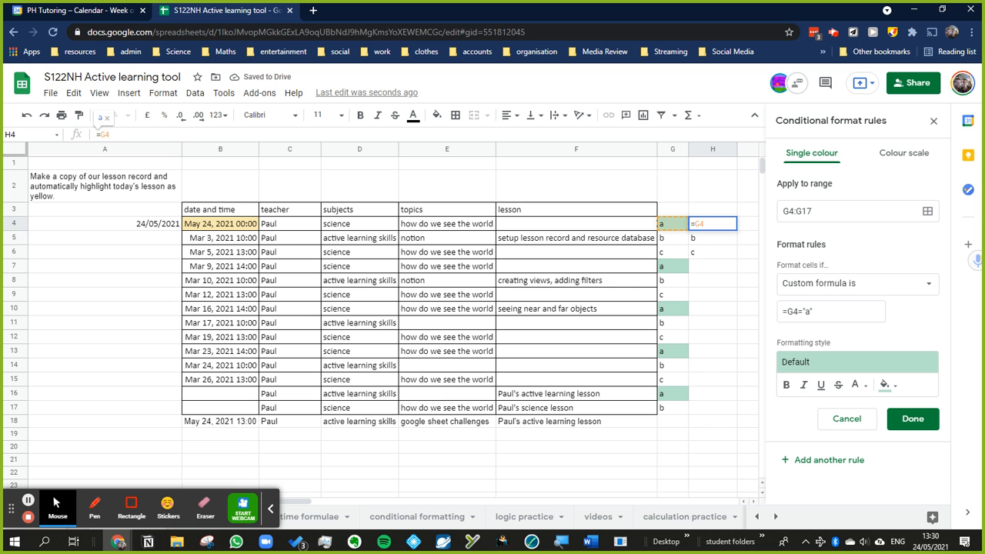
key("F4")
key("Return")
Copy the absolute formula from H4 into each of the cells H5 to H8
key("Up")
key("Down")
key("ctrl+v")
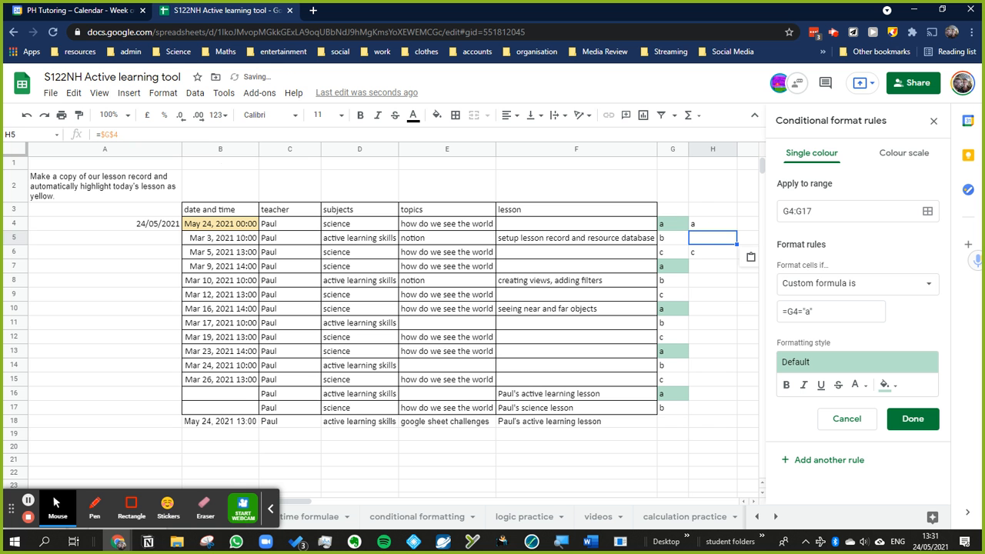
key("Down")
key("ctrl+v")
key("Down")
key("ctrl+v")
key("Down")
key("ctrl+v")
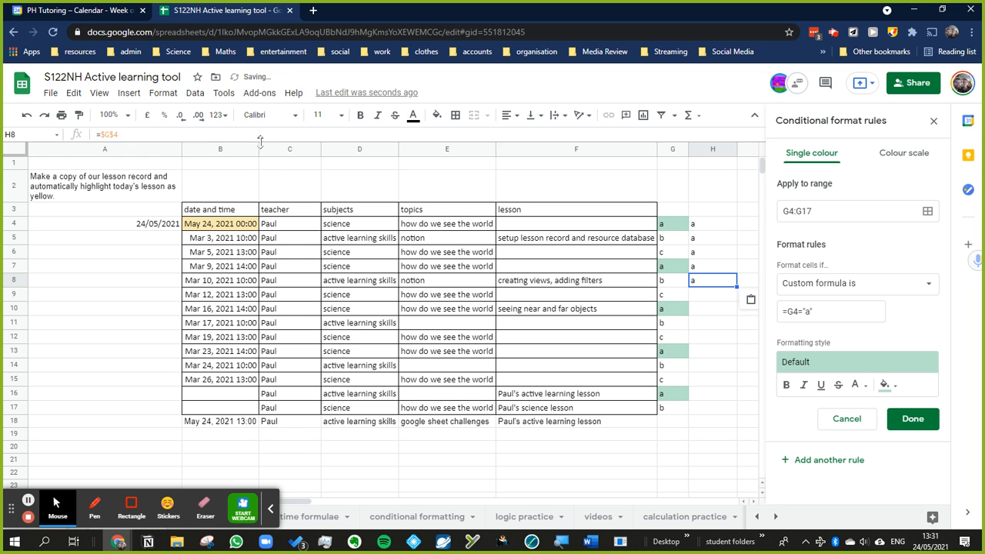
Narrow column H to roughly half its width
left_click(723, 224)
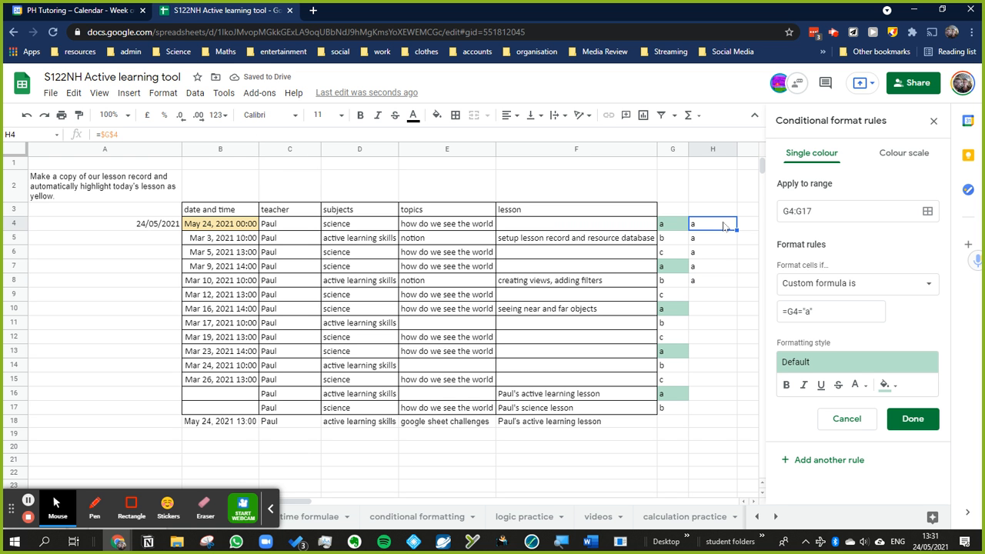
left_click_drag(735, 148, 714, 148)
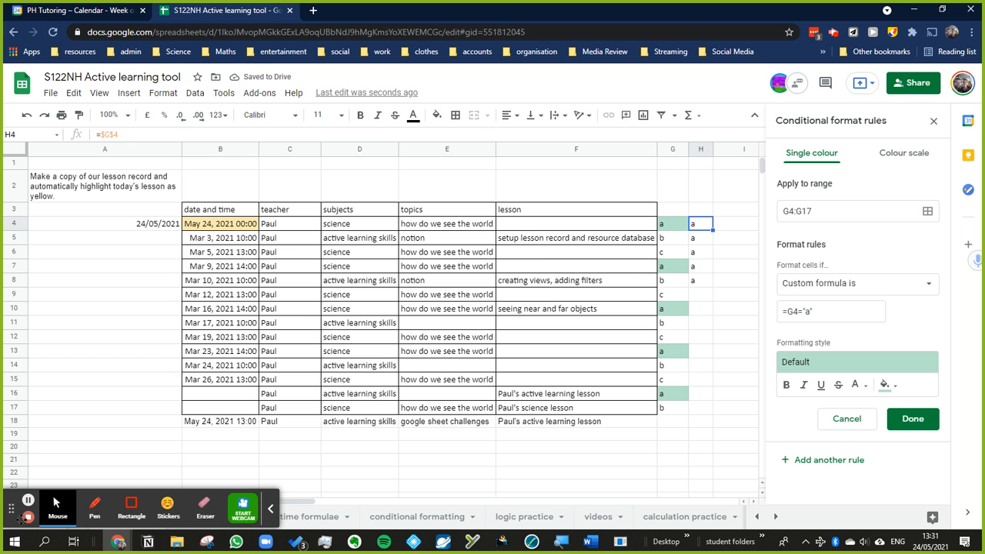
left_click_drag(14, 508, 500, 16)
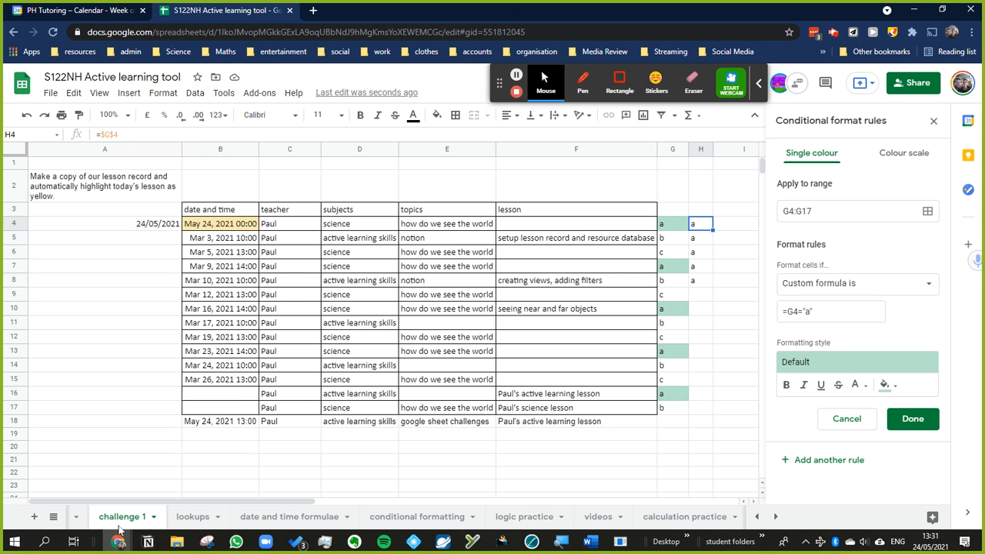
Narrow columns I to L together to slightly more than the width of column H
left_click(175, 497)
left_click_drag(184, 504, 296, 504)
left_click(440, 376)
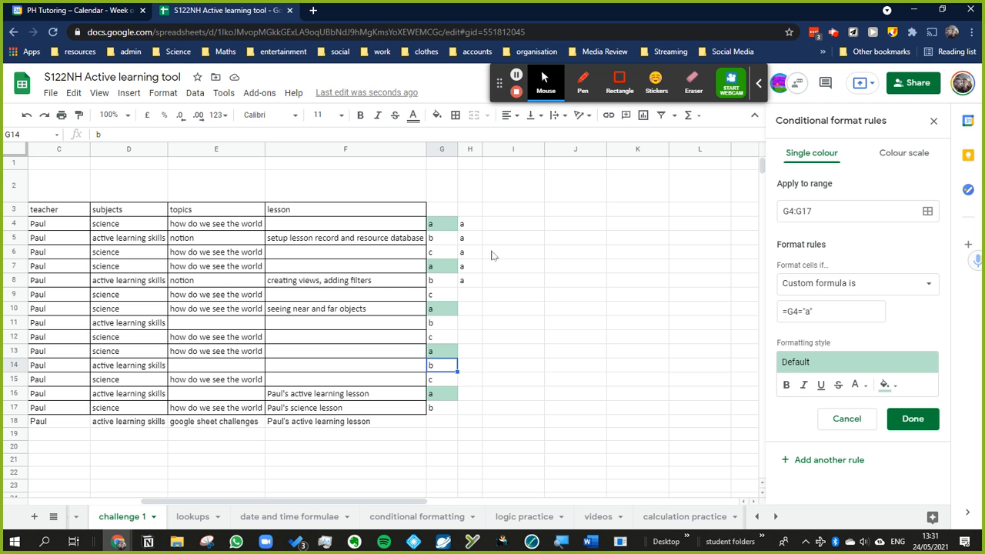
left_click(488, 227)
left_click(473, 228)
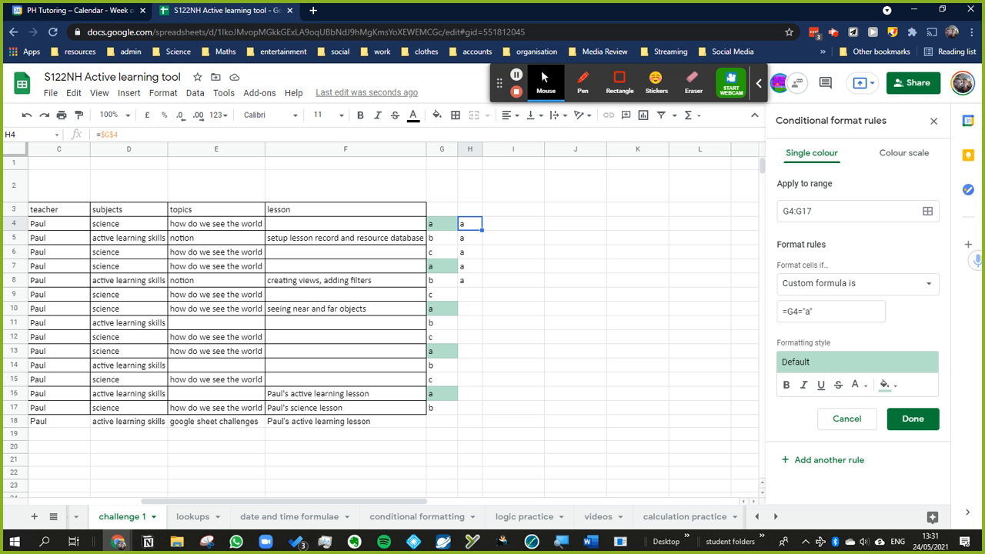
left_click(503, 231)
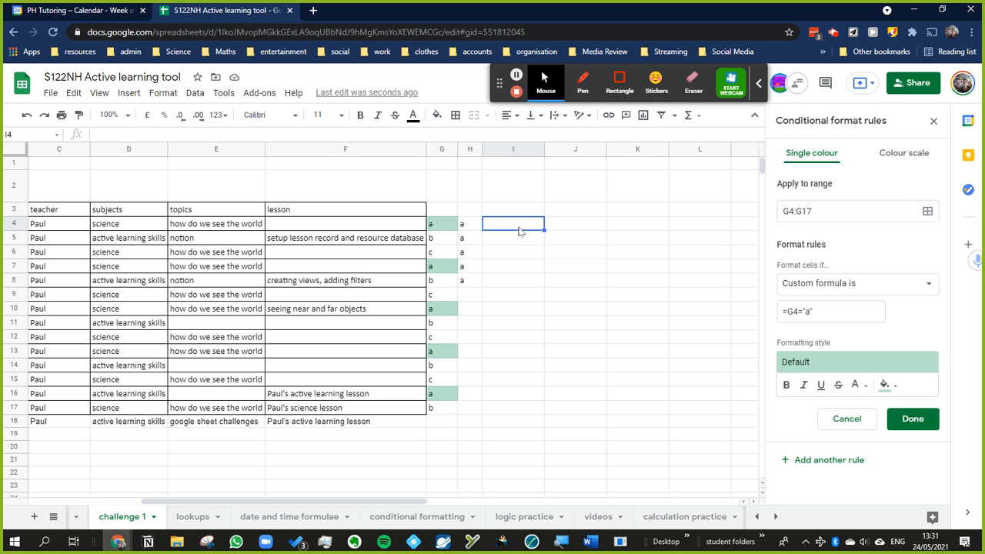
left_click(510, 150)
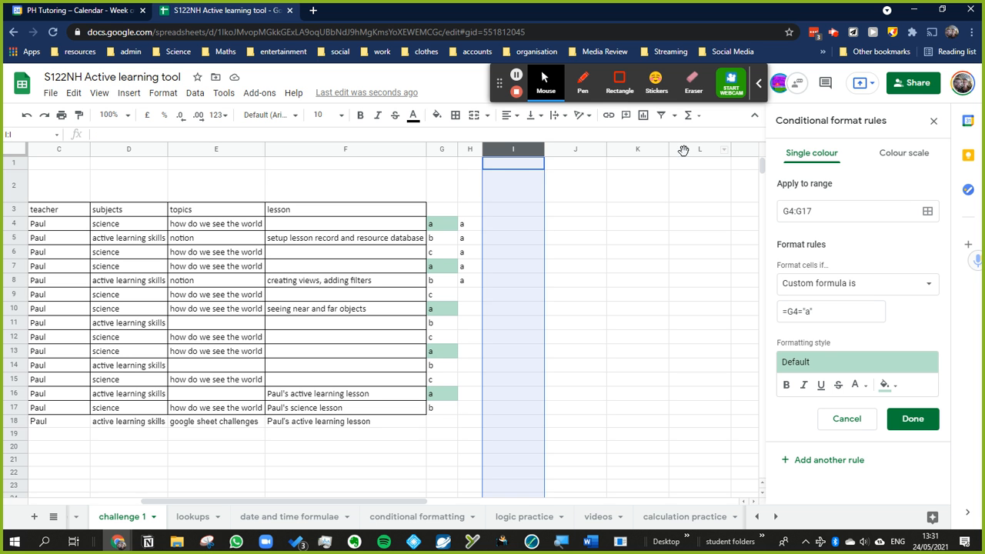
left_click(674, 150, "shift")
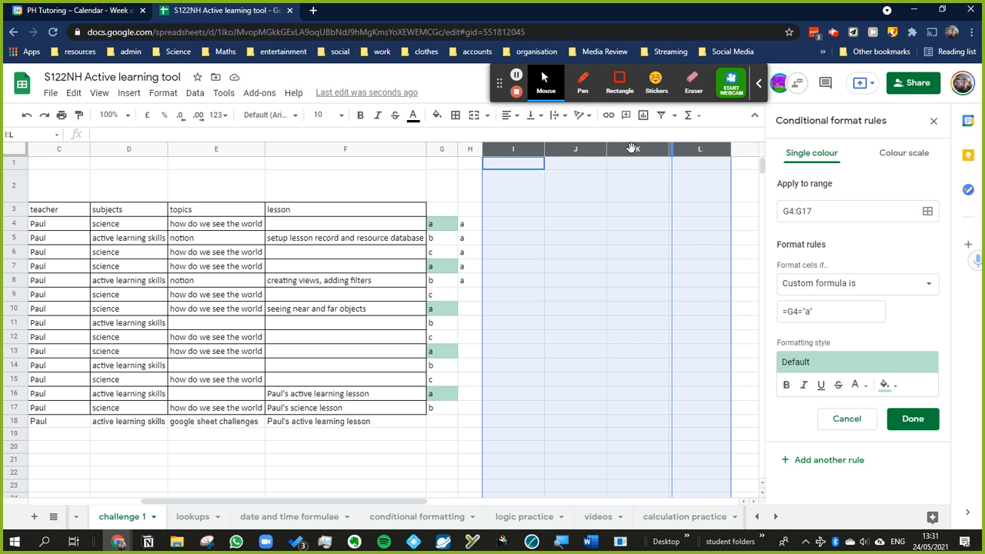
key("ctrl+alt+0")
key("ctrl+z")
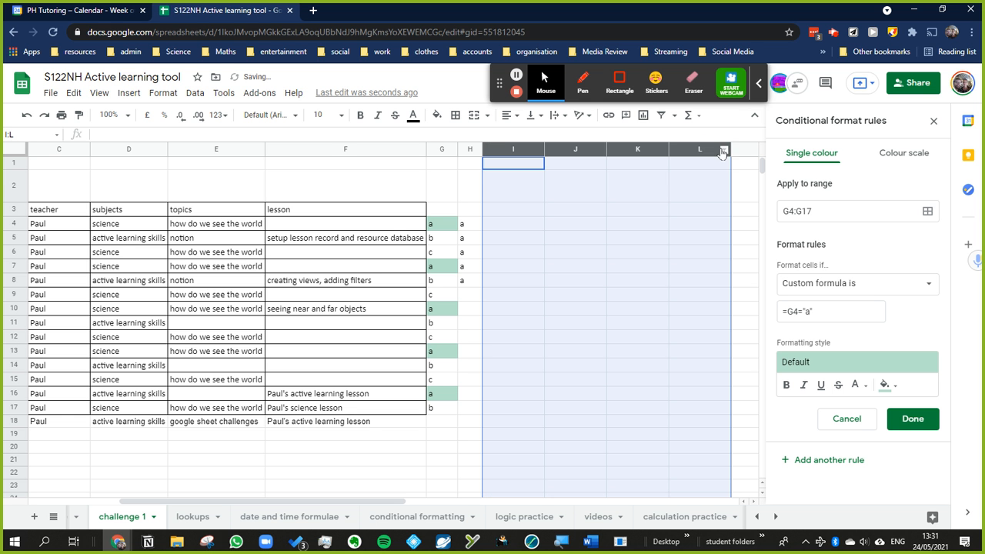
left_click_drag(730, 149, 697, 144)
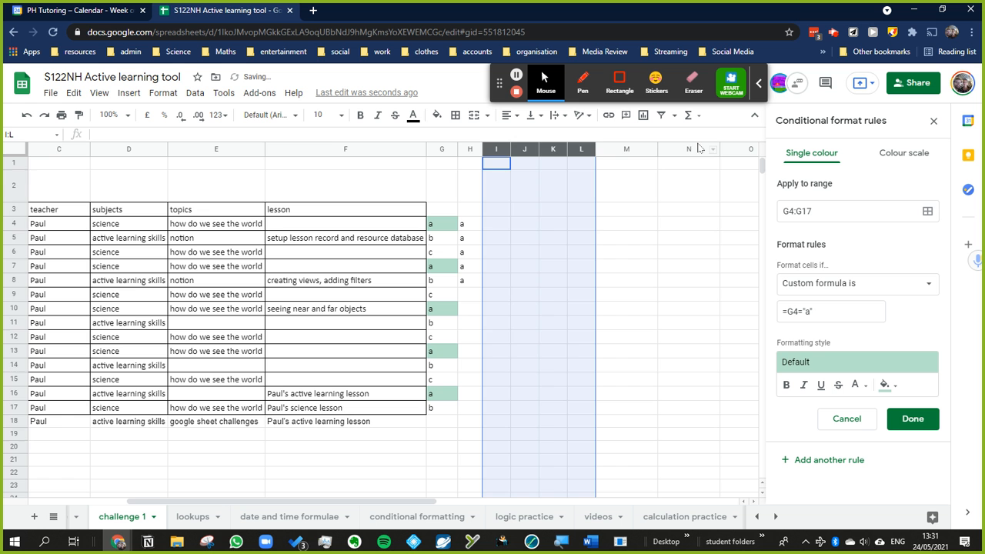
Apply all borders to the range G4:L17
left_click(471, 224)
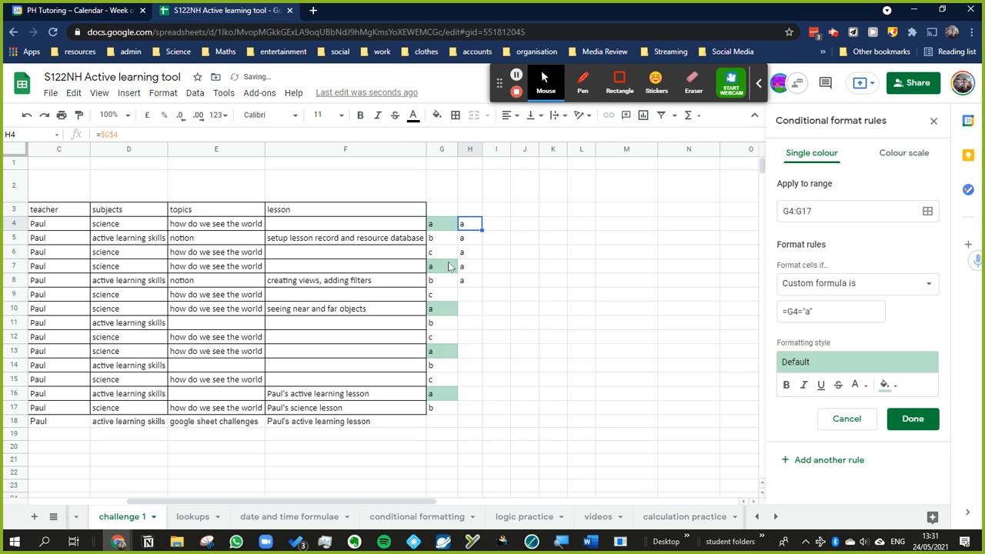
left_click(442, 224)
left_click(591, 410, "shift")
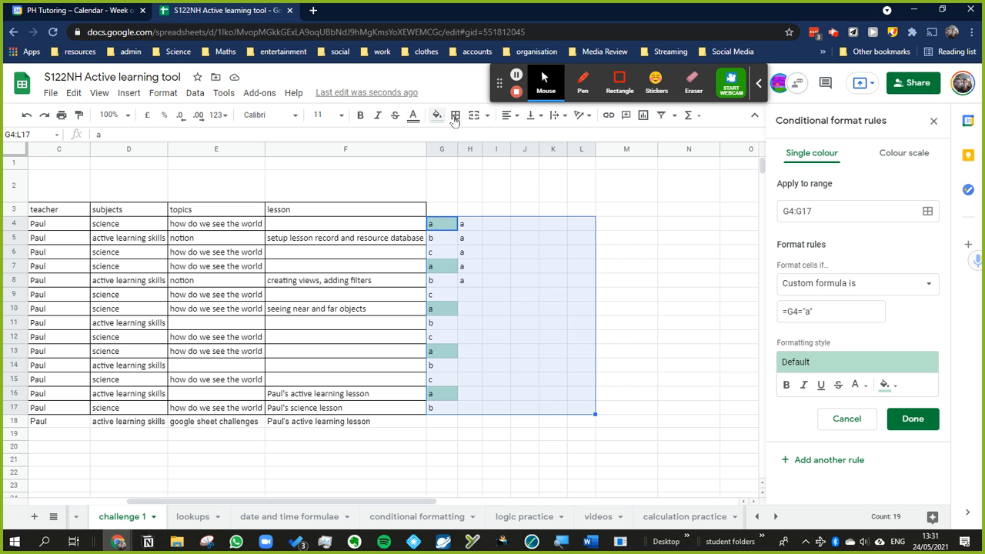
left_click(456, 116)
left_click(457, 139)
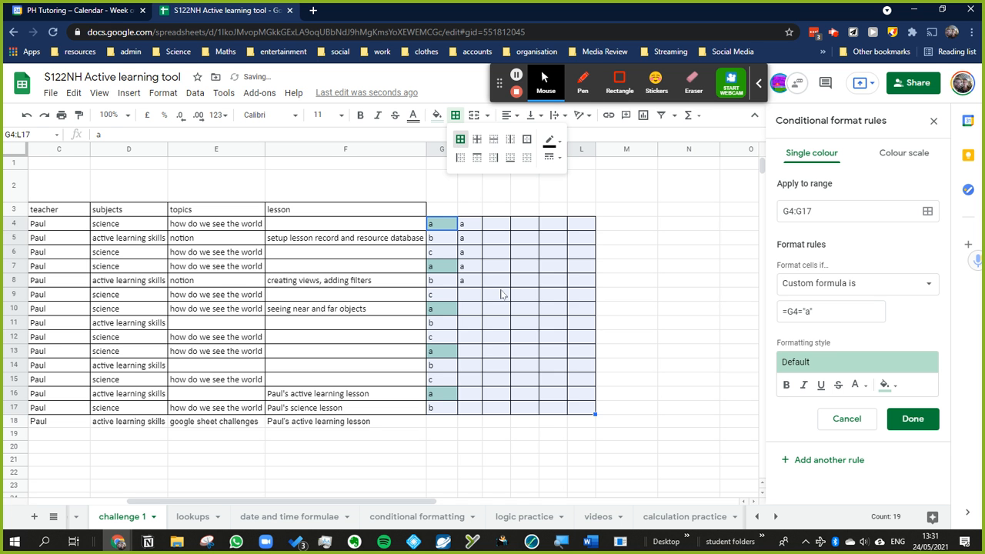
Replace the formula in H4 with the relative reference =G4
left_click(469, 227)
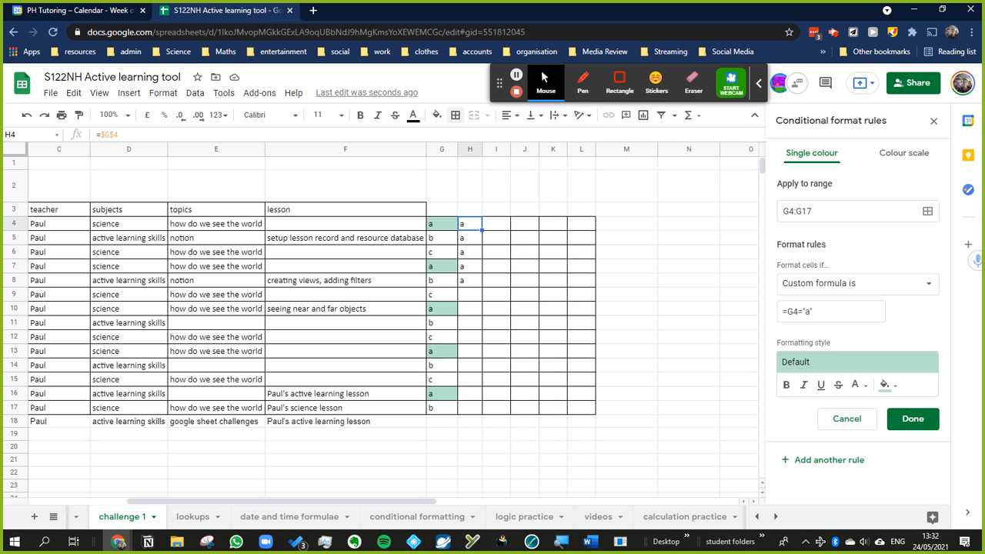
type("=")
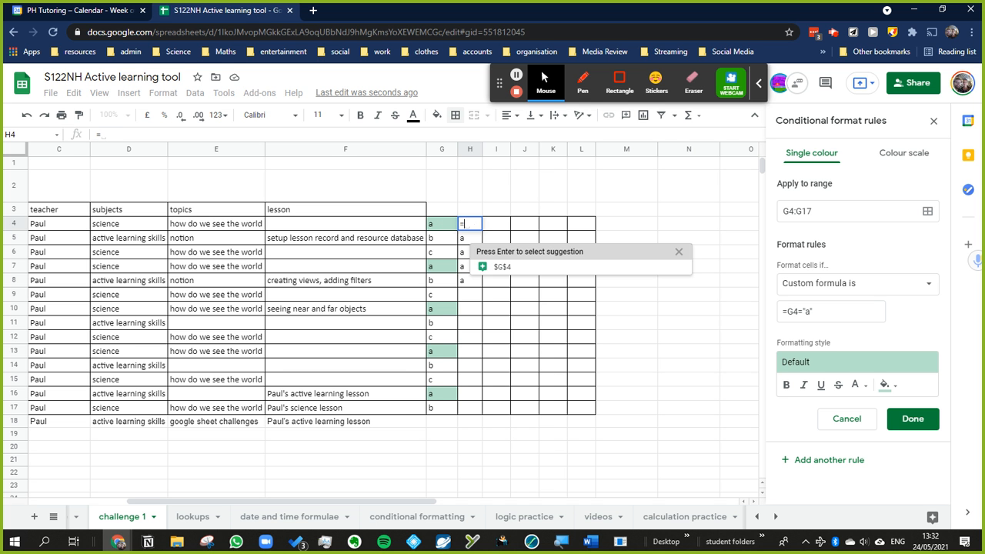
key("BackSpace")
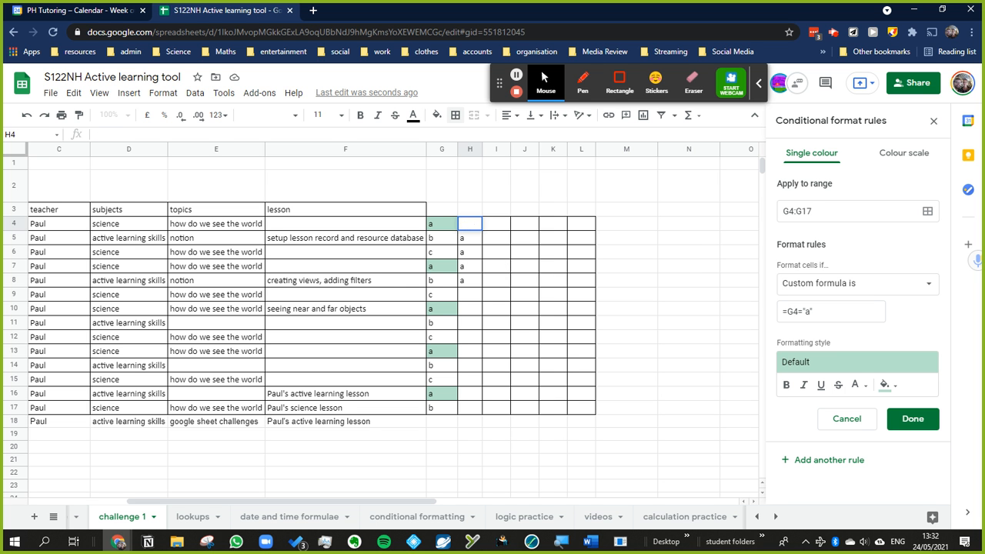
type("=")
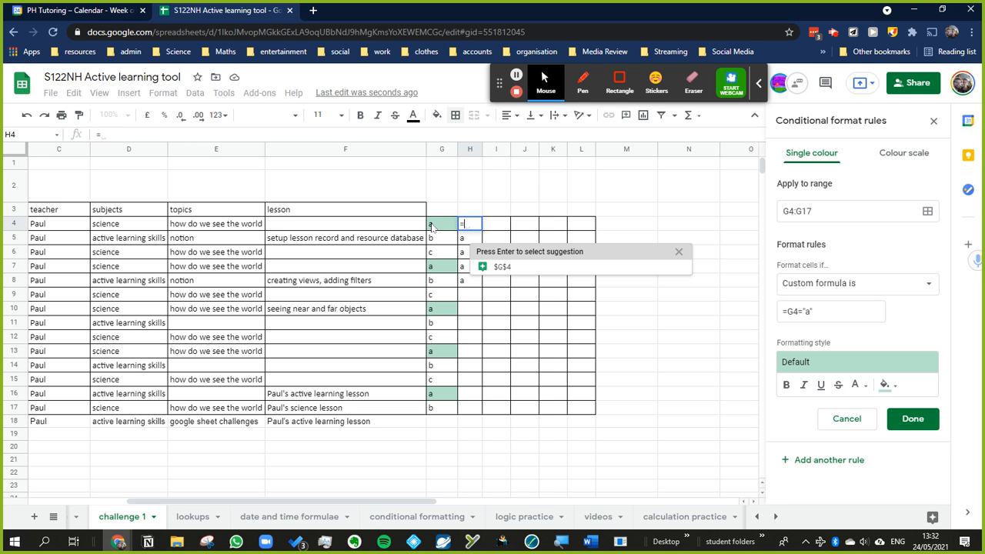
left_click(432, 227)
key("Return")
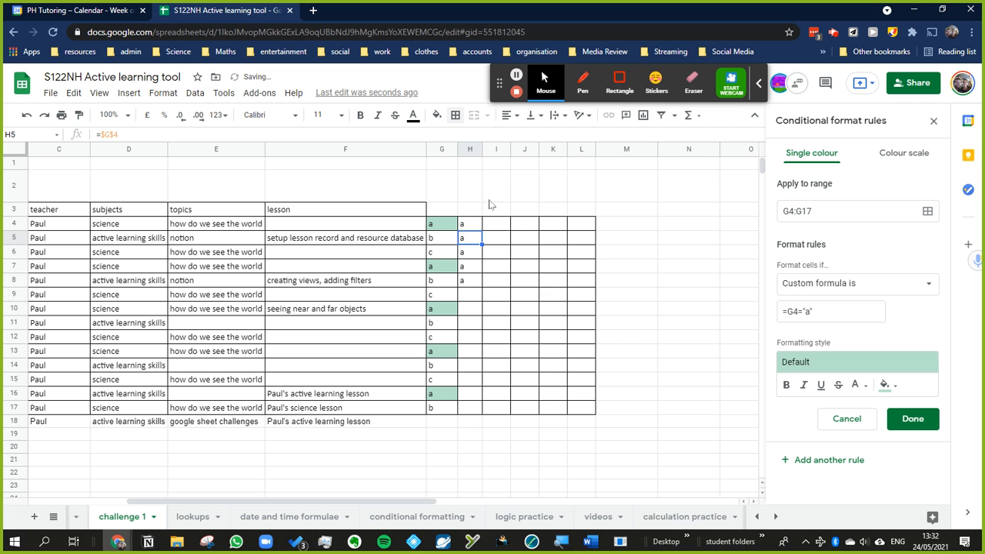
Copy the relative formula from H4 into L4
left_click(474, 227)
mouse_move(482, 230)
left_mouse_down()
mouse_move(507, 224)
mouse_move(478, 227)
left_mouse_up()
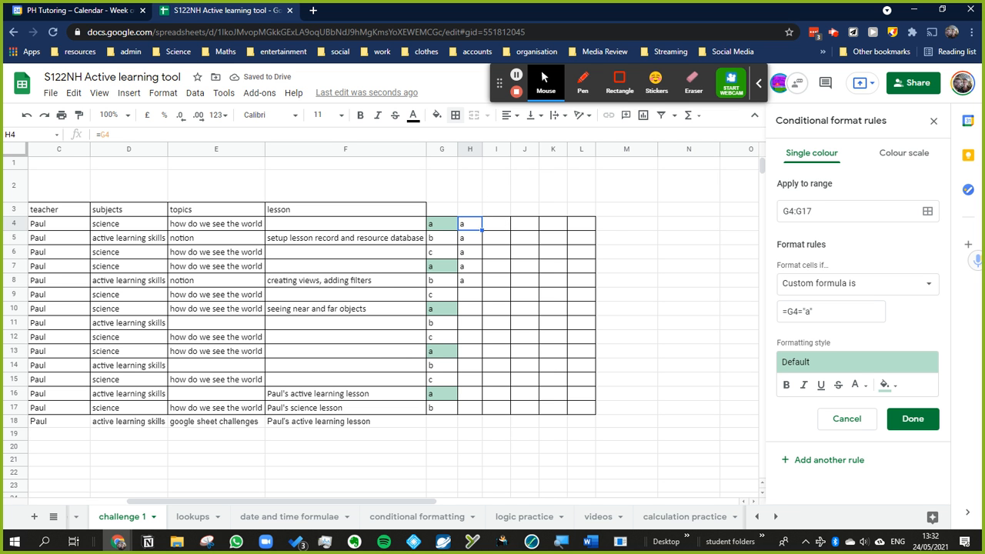
key("ctrl+c")
left_click(582, 230)
key("ctrl+v")
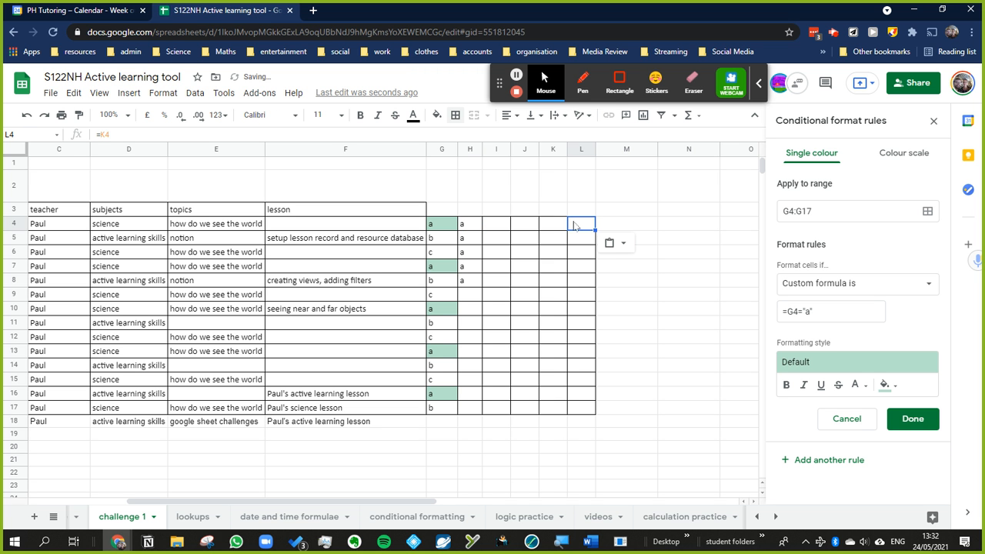
Make the reference in H4 absolute as =$G$4 and fill the formula across to L4
left_click(470, 223)
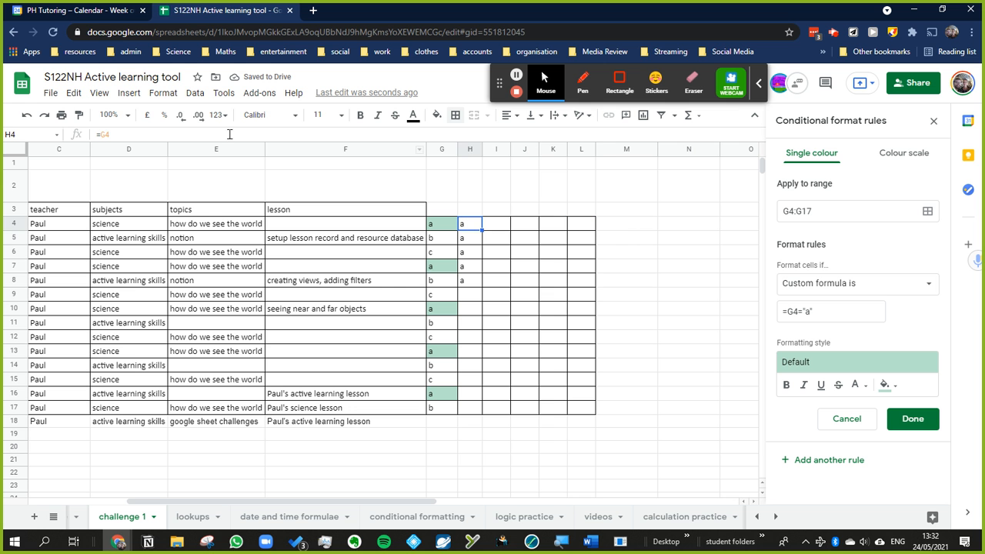
left_click(147, 132)
key("F4")
key("Return")
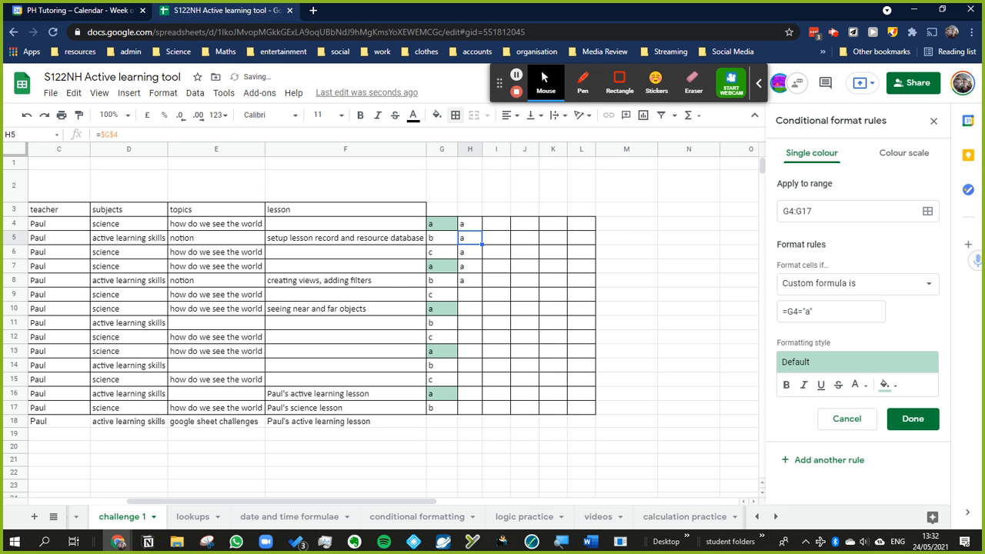
left_click(470, 226)
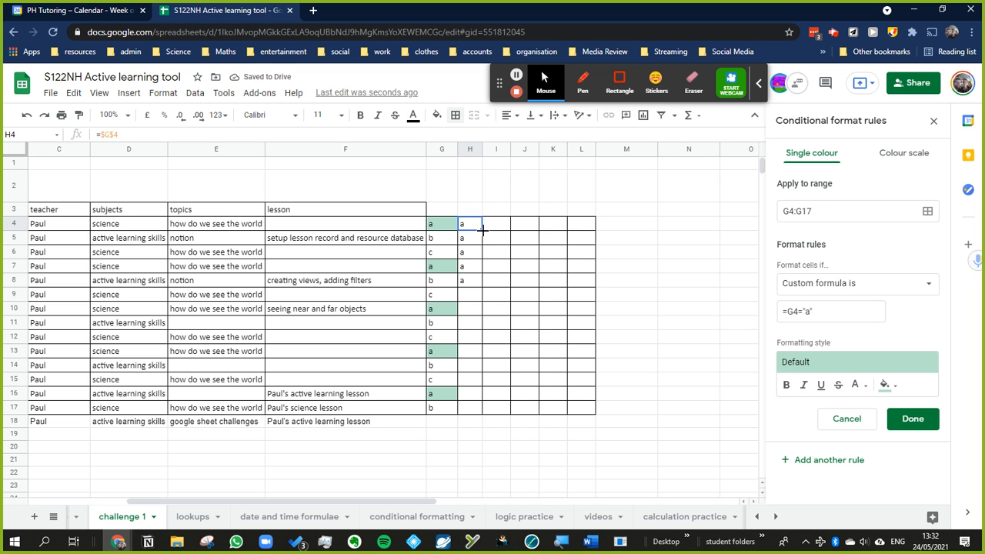
left_click_drag(482, 230, 590, 232)
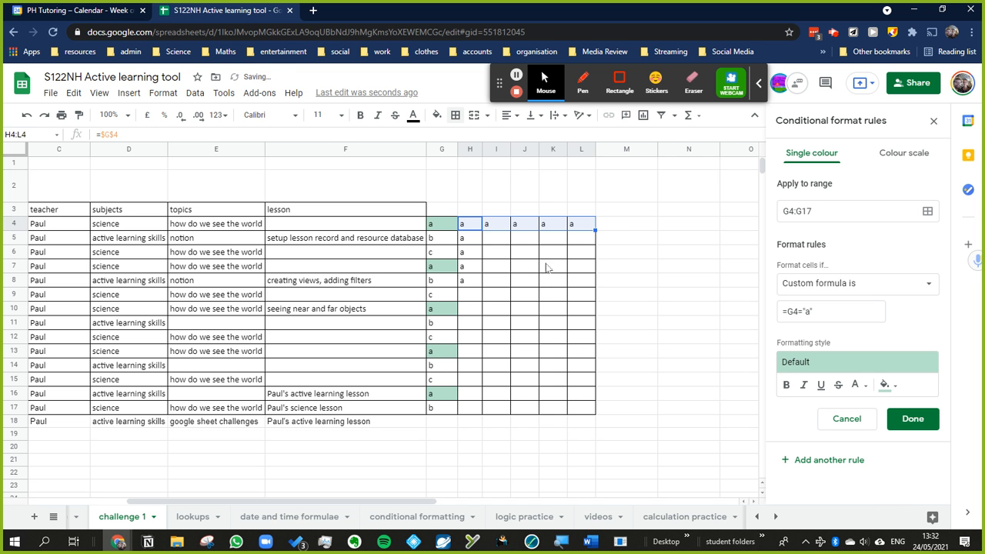
Fill the absolute formula from L4 down to L17, and undo that fill
left_click(593, 229)
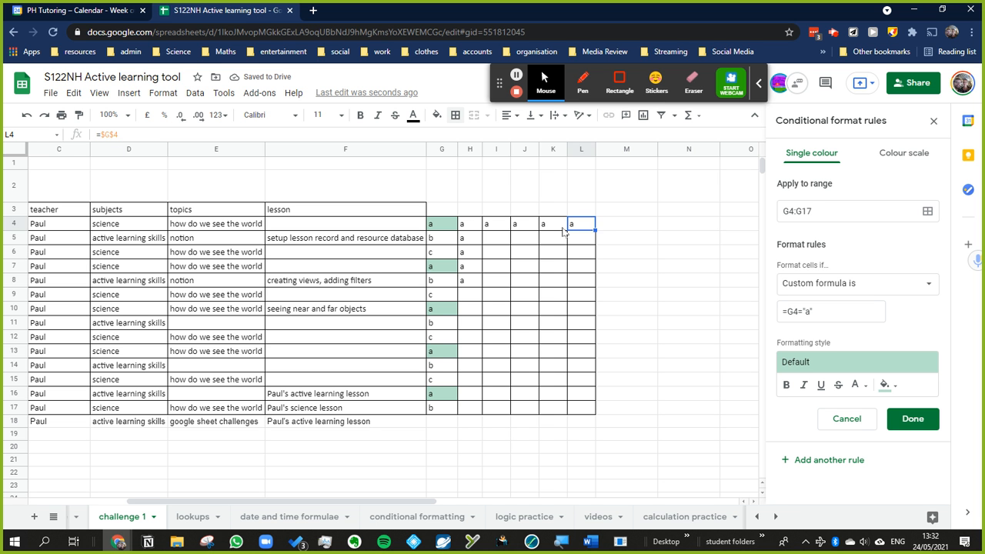
left_click_drag(595, 230, 598, 412)
left_click(585, 414)
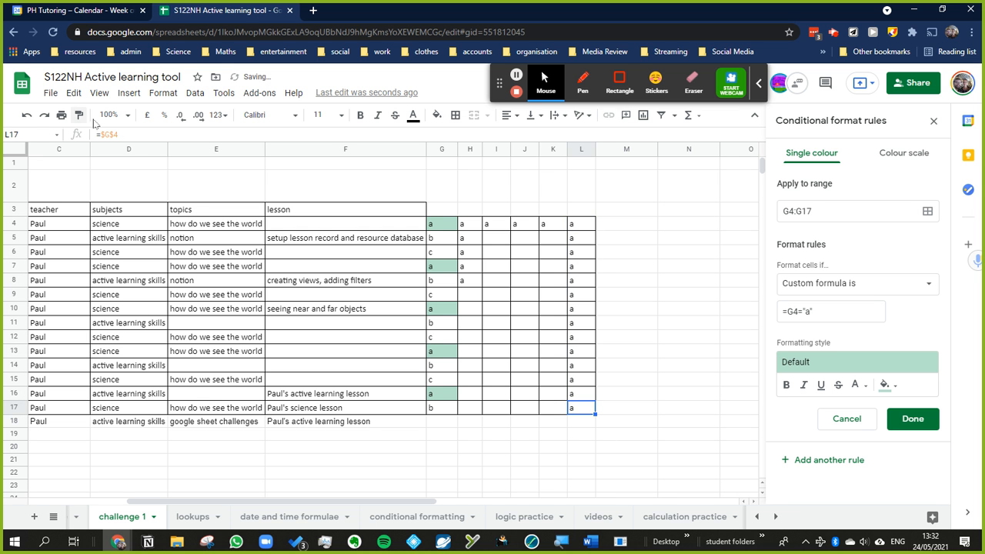
key("ctrl+z")
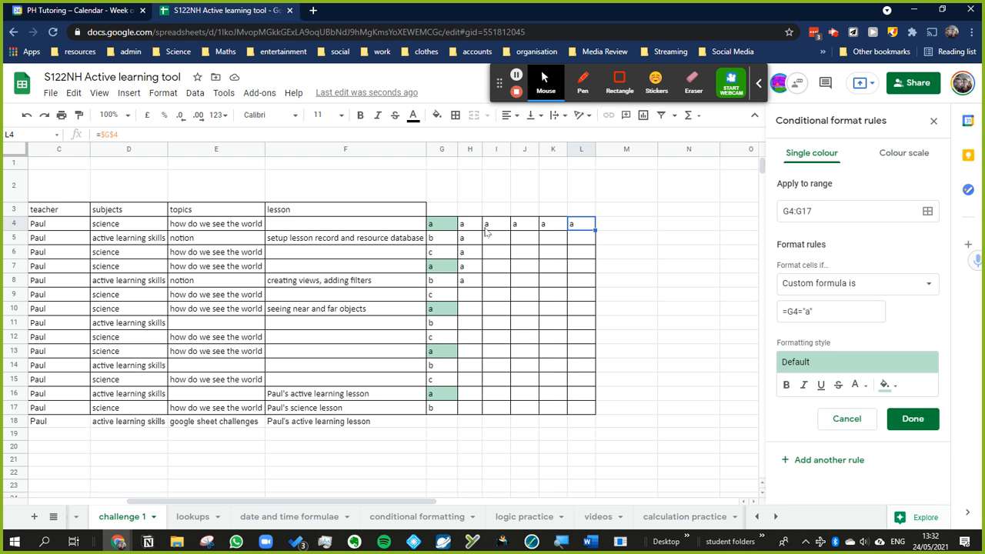
Change the H4 formula to =$G4, locking only the column, and fill it across to L4
left_click(472, 226)
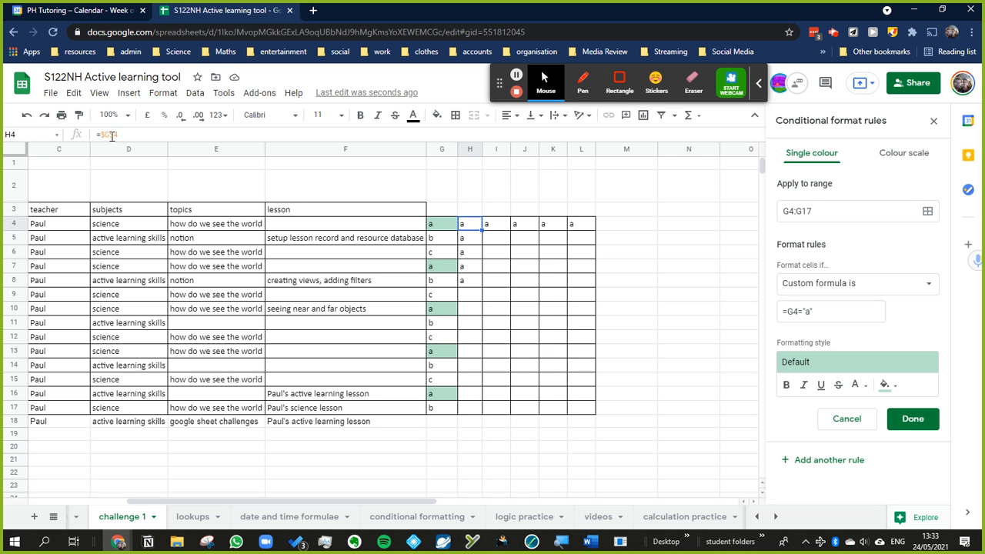
left_click(110, 135)
key("BackSpace")
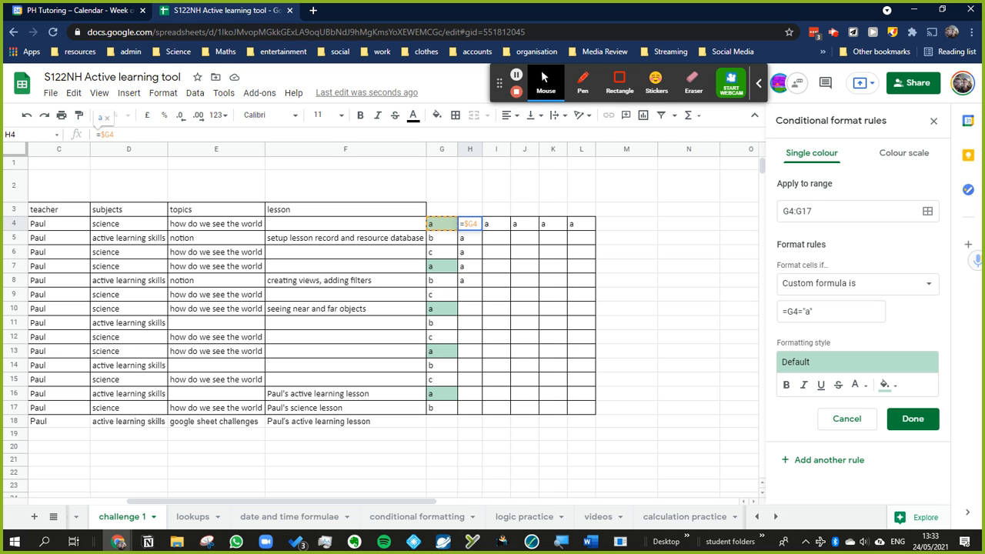
key("Return")
left_click(475, 226)
left_click_drag(482, 231, 593, 230)
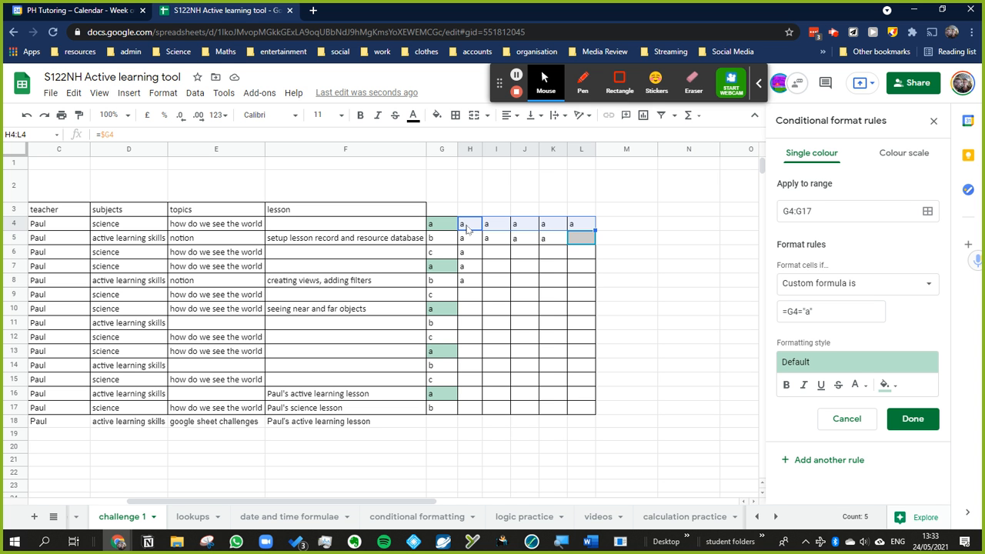
Copy the column-locked formula from H4 into H5 and check which cell it references
left_click(470, 223)
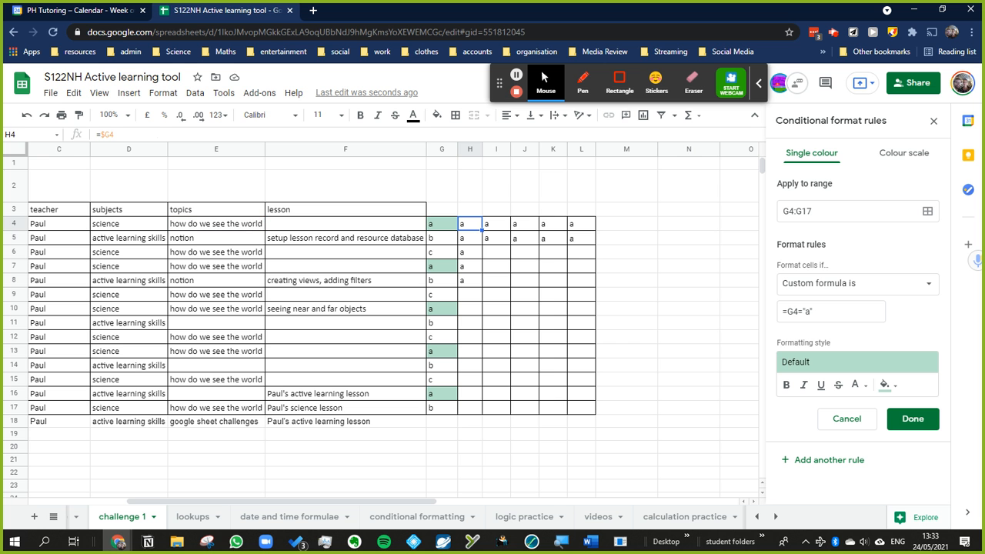
left_click(479, 236)
key("ctrl+v")
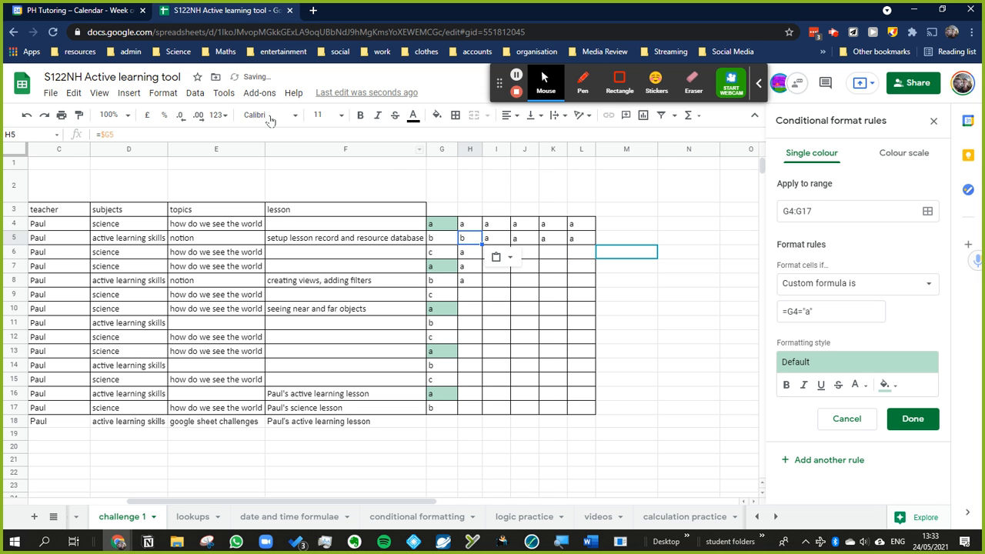
key("Return")
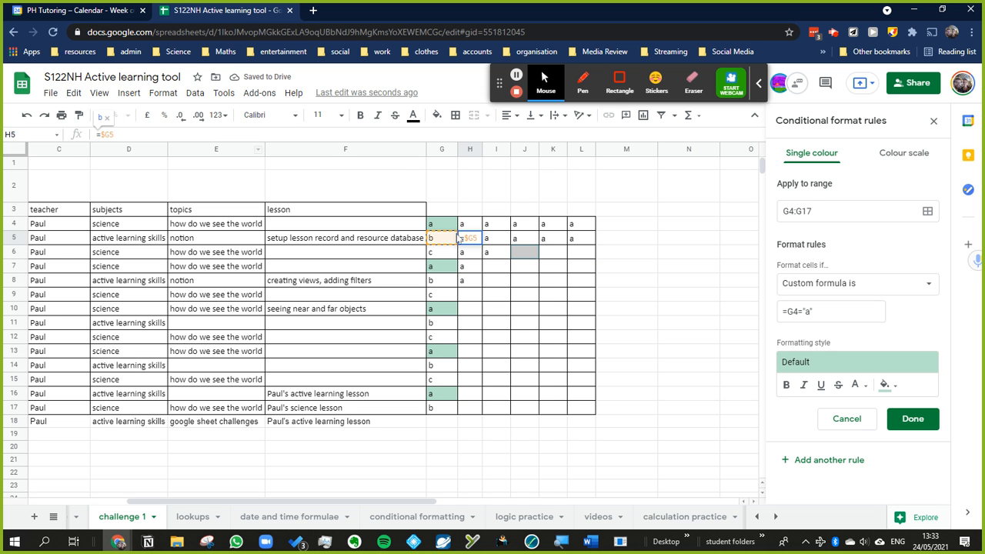
key("Escape")
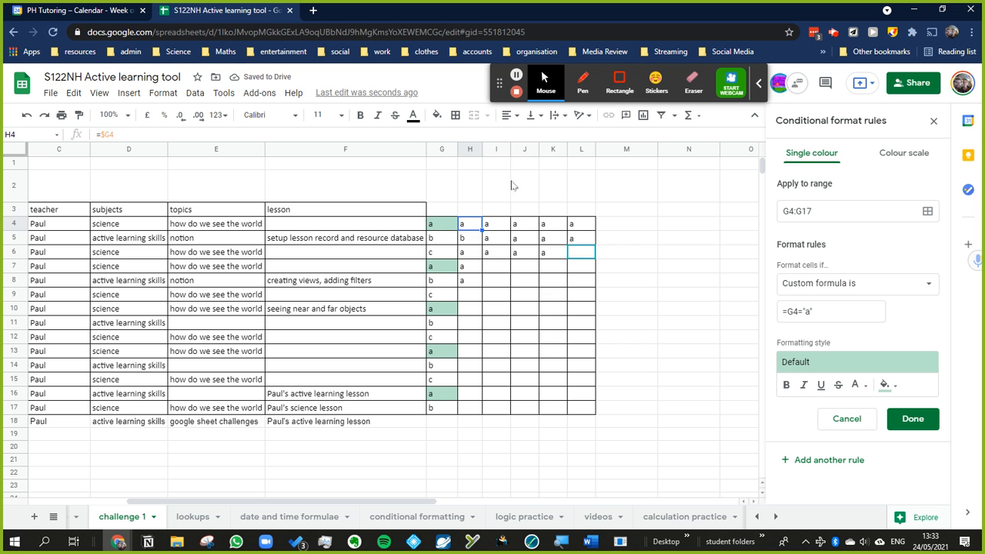
left_click(519, 186)
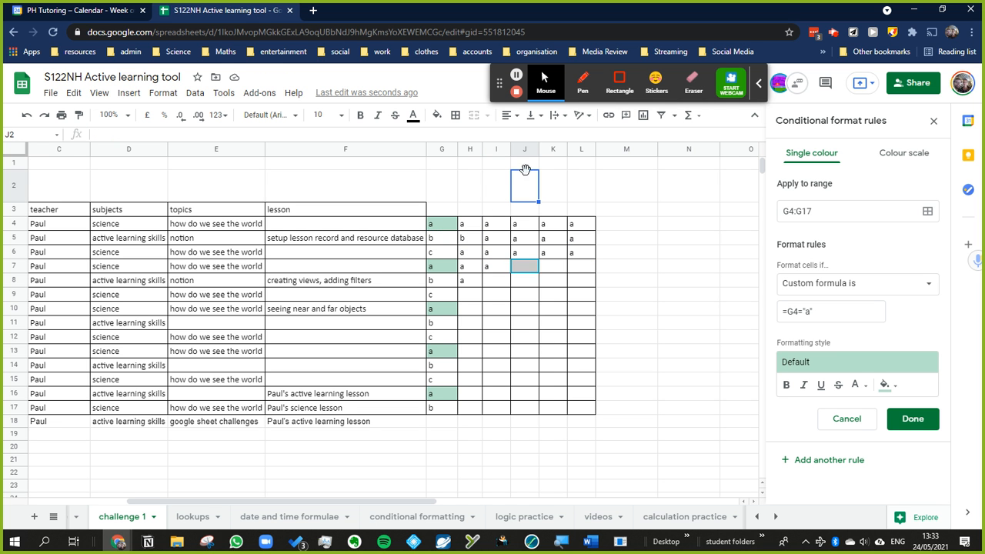
left_click(677, 312)
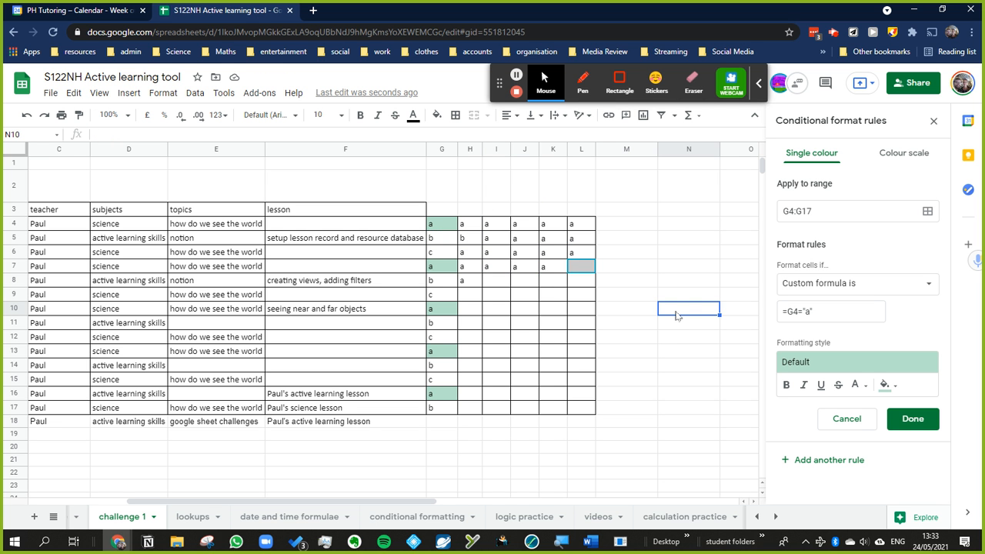
left_click(629, 314)
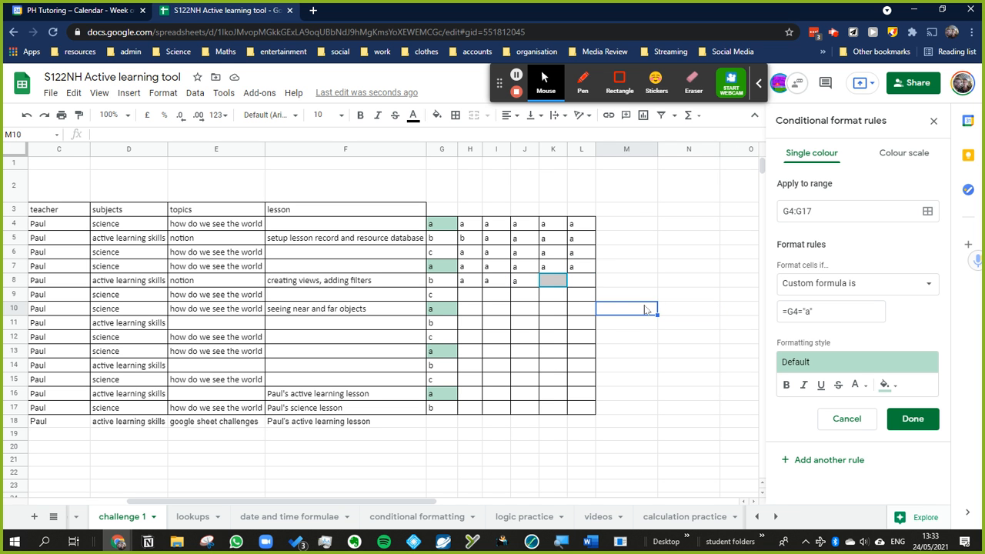
Enter the formula =CELL("address") in cell M3
left_click(637, 214)
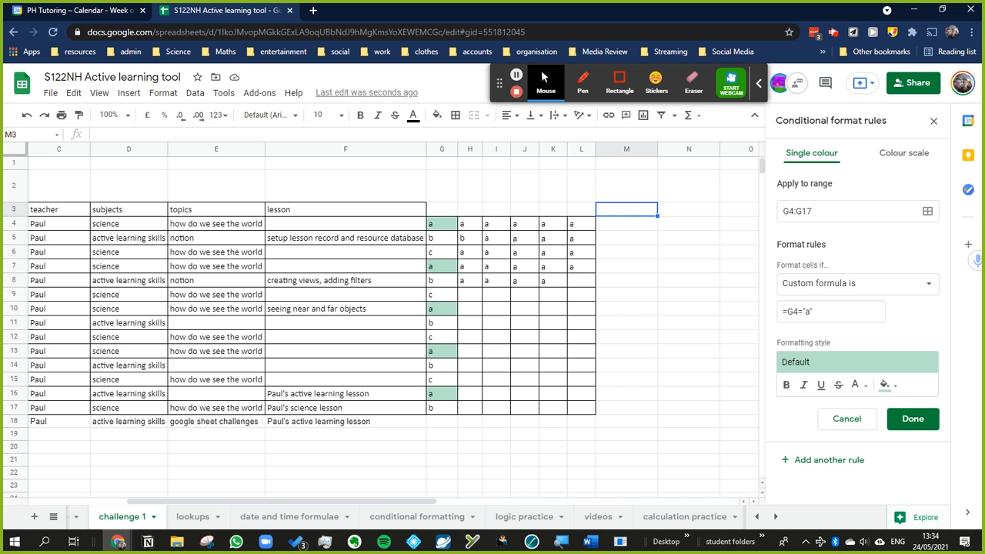
type("=")
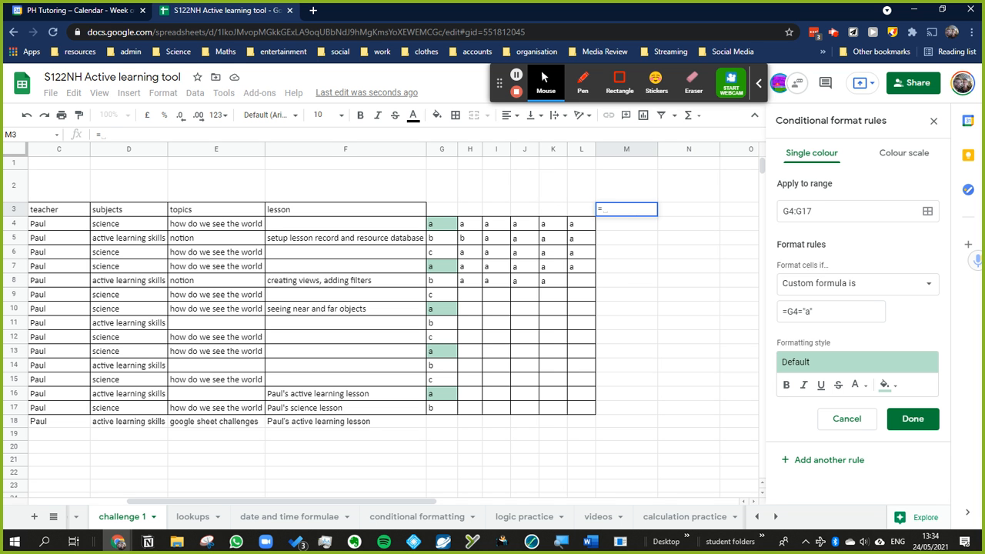
type("cell")
key("Tab")
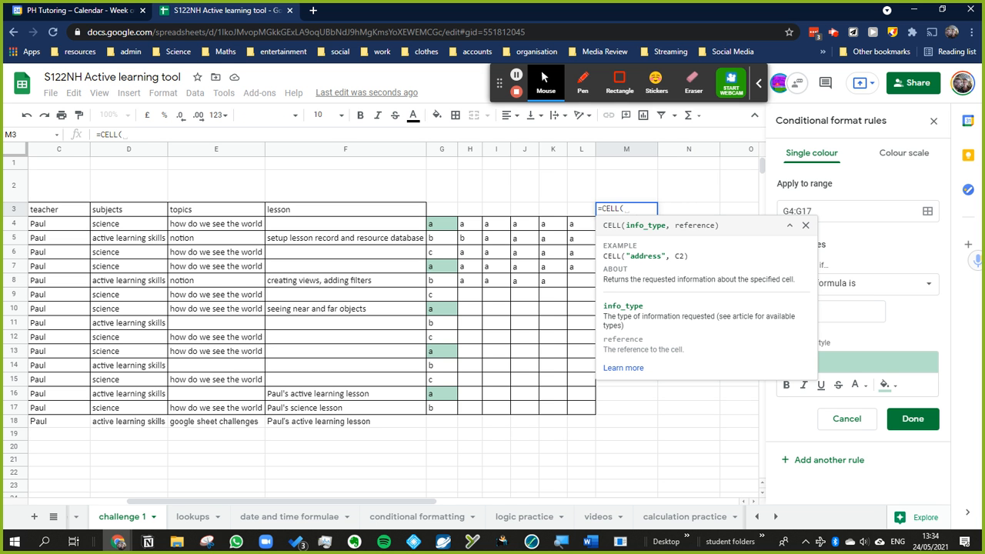
type("\"addres")
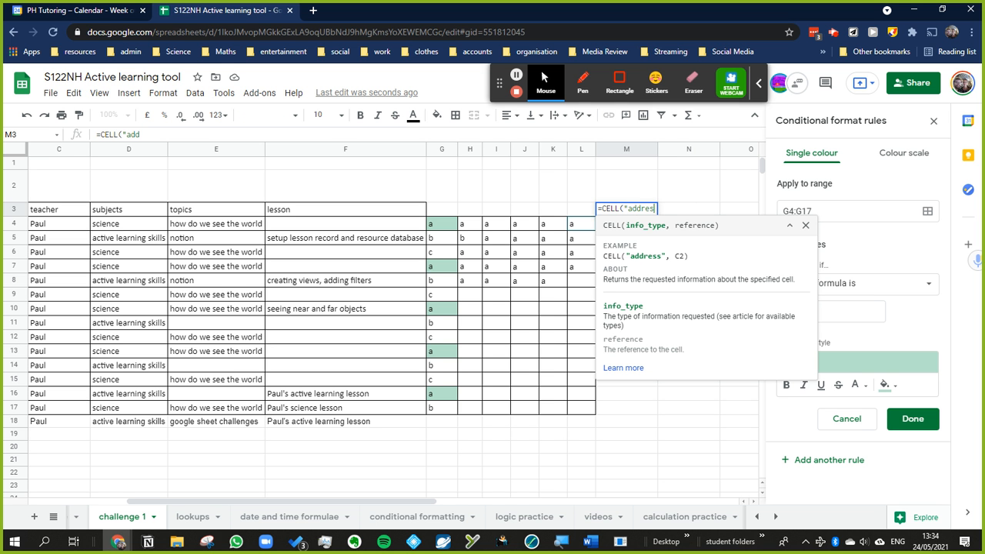
type("s\")")
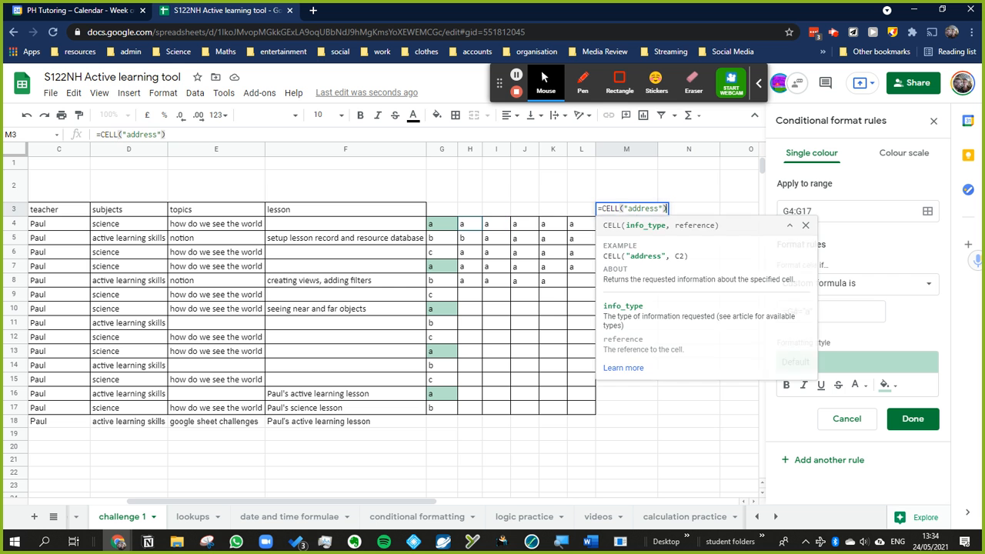
key("Return")
key("Up")
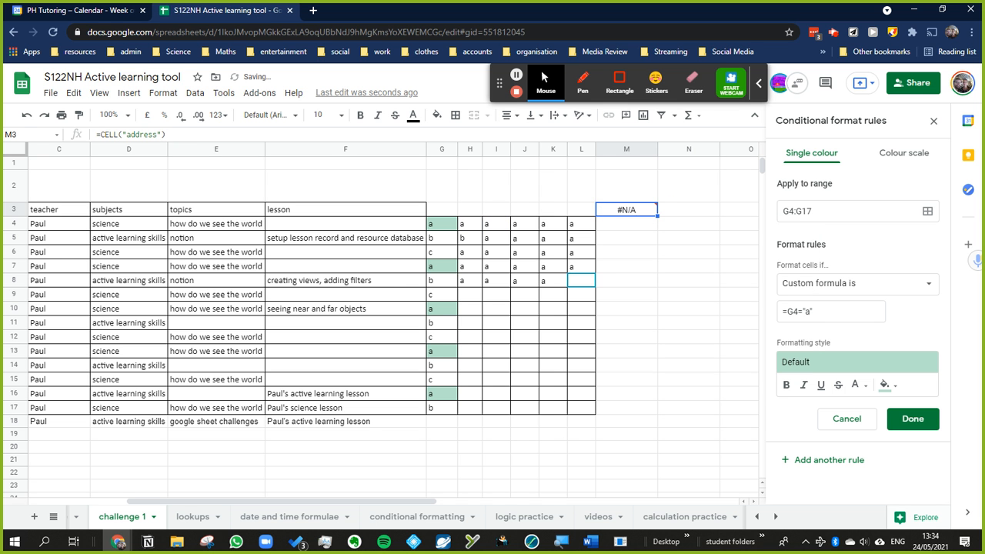
Try to add a second argument to the CELL formula in M3, and clear the cell
left_click(196, 135)
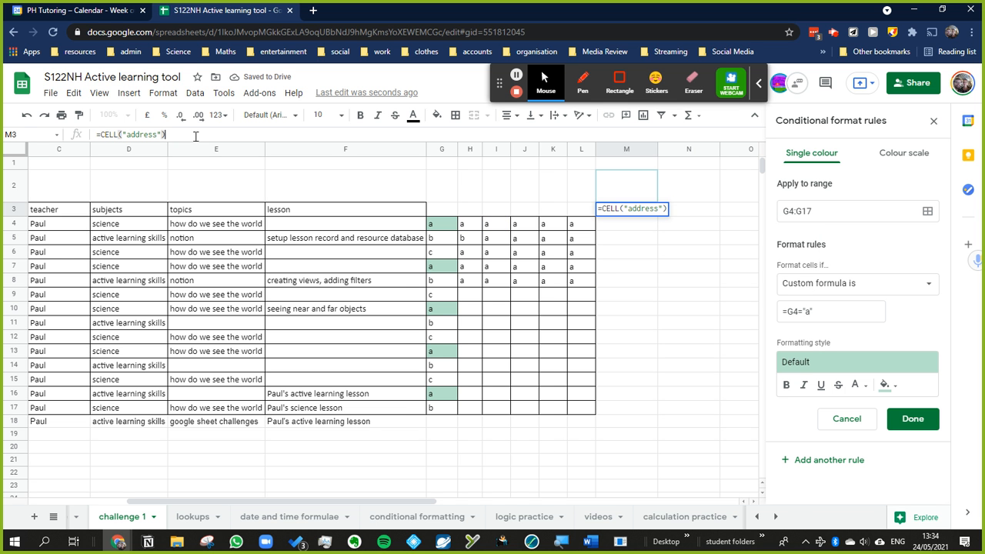
type(",")
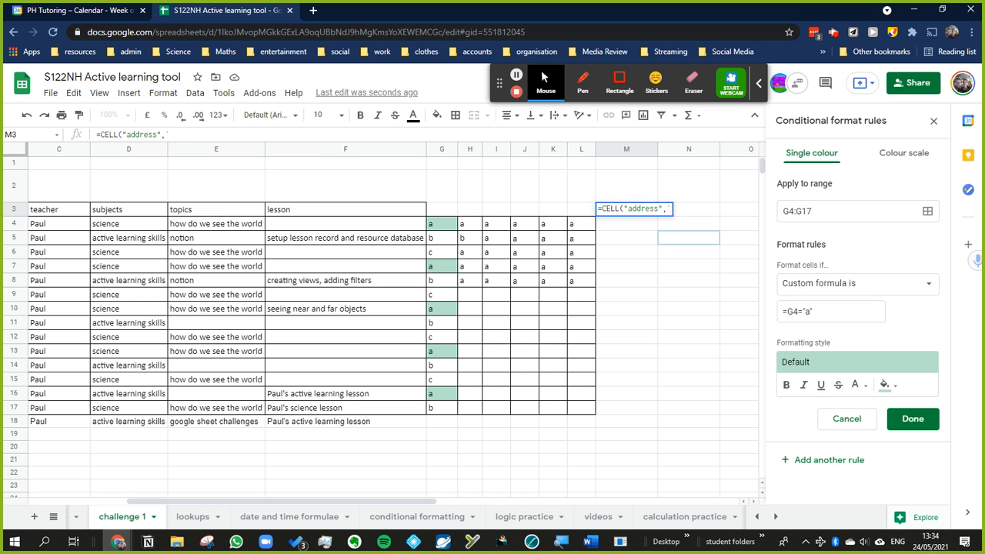
left_click(690, 307)
left_click(639, 196)
left_click(641, 213)
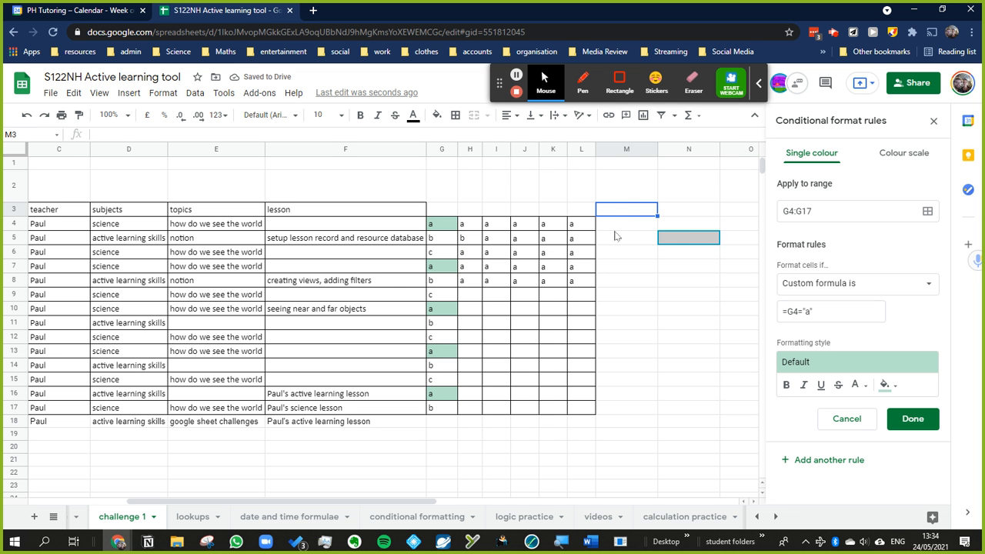
Enter the text I2 in cell I2 and the text formula ="= I2" in cell J2
left_click(499, 197)
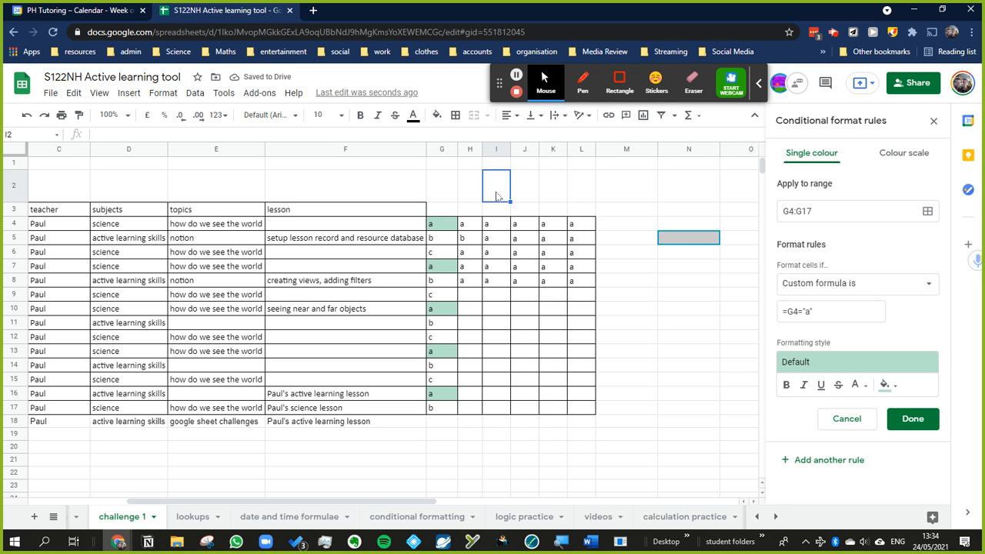
type("I")
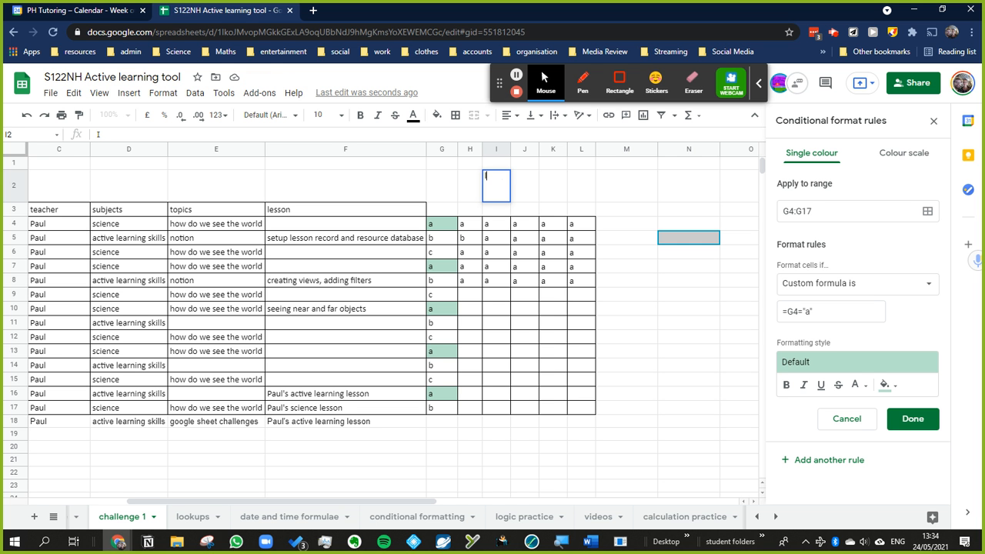
type("2")
key("Tab")
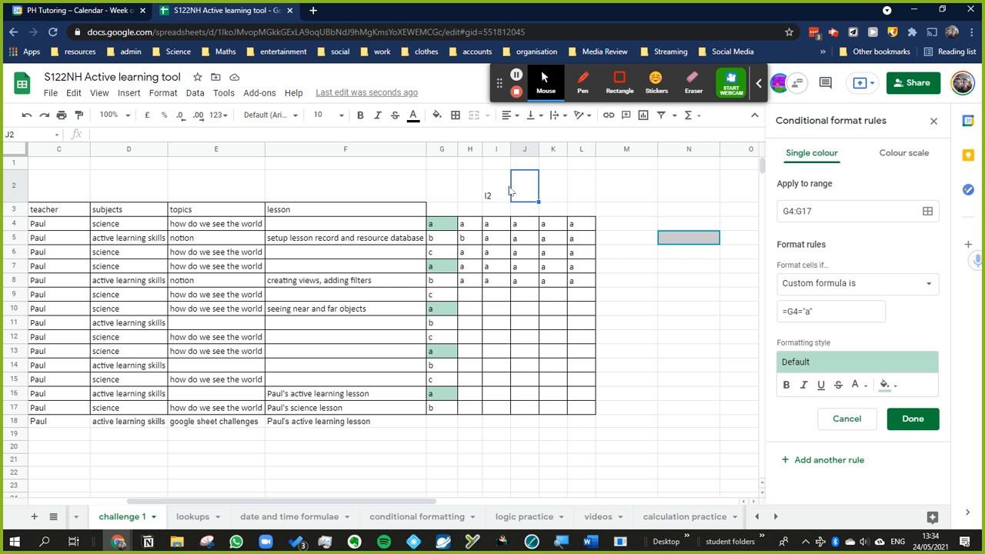
type("=")
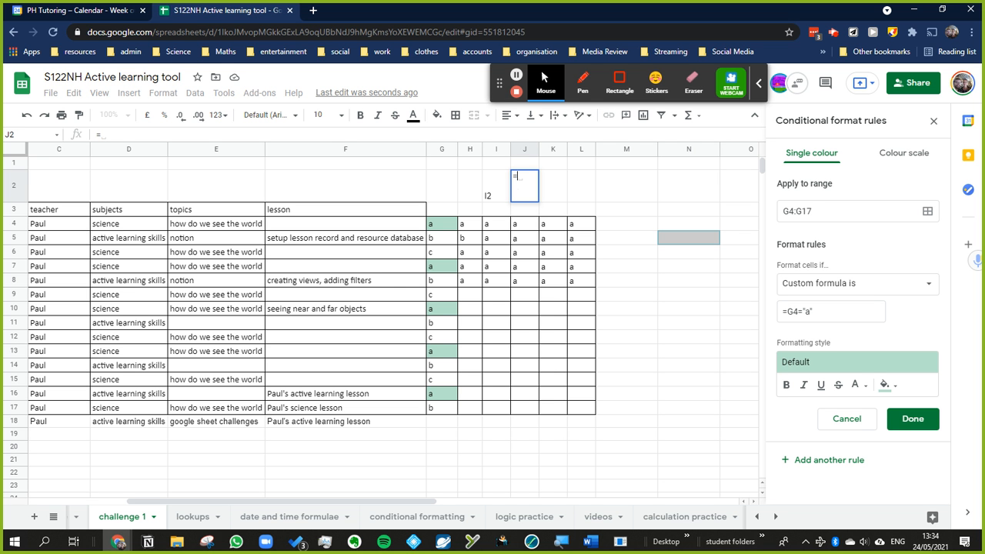
key("BackSpace")
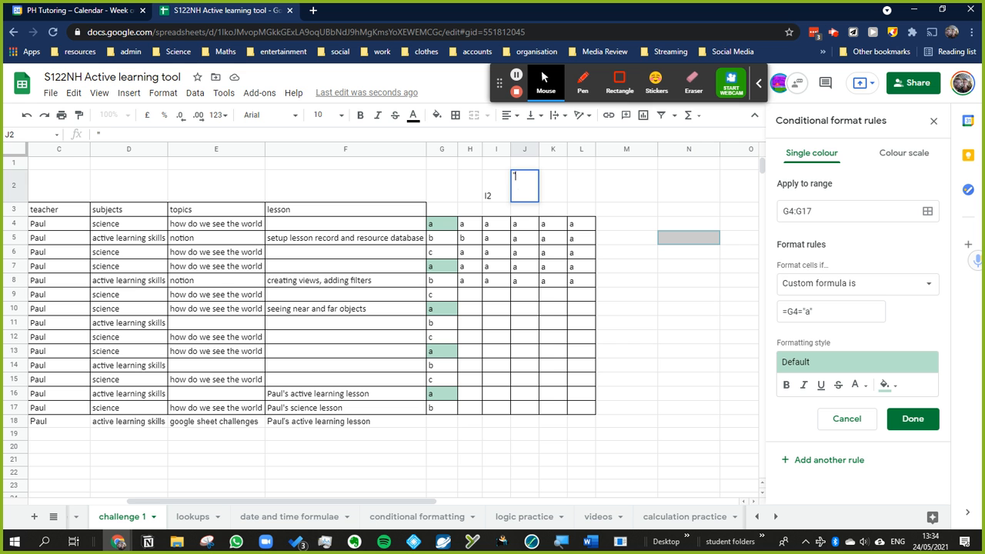
type("=\"= I2")
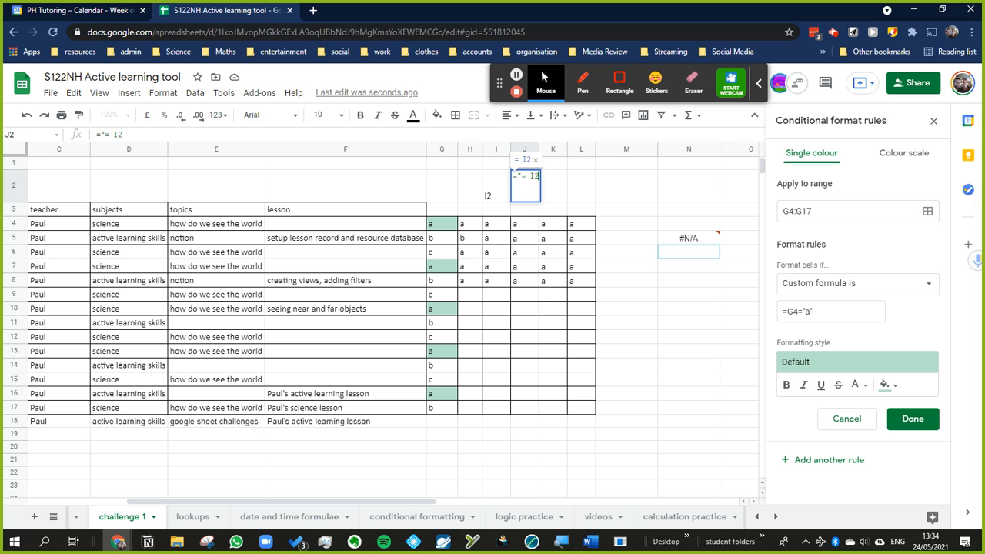
key("Return")
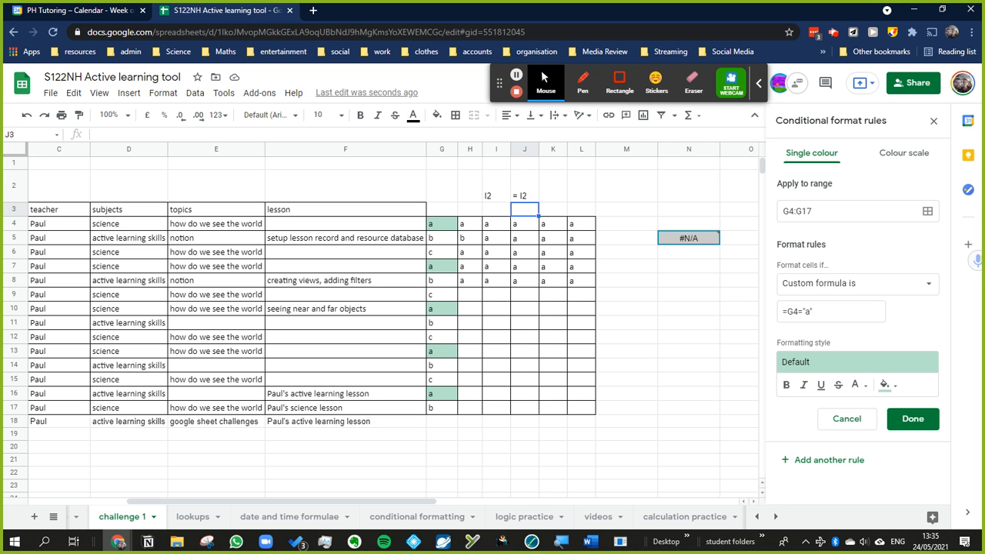
Replace the content of cell J2 with the relative reference formula =I2
left_click(533, 199)
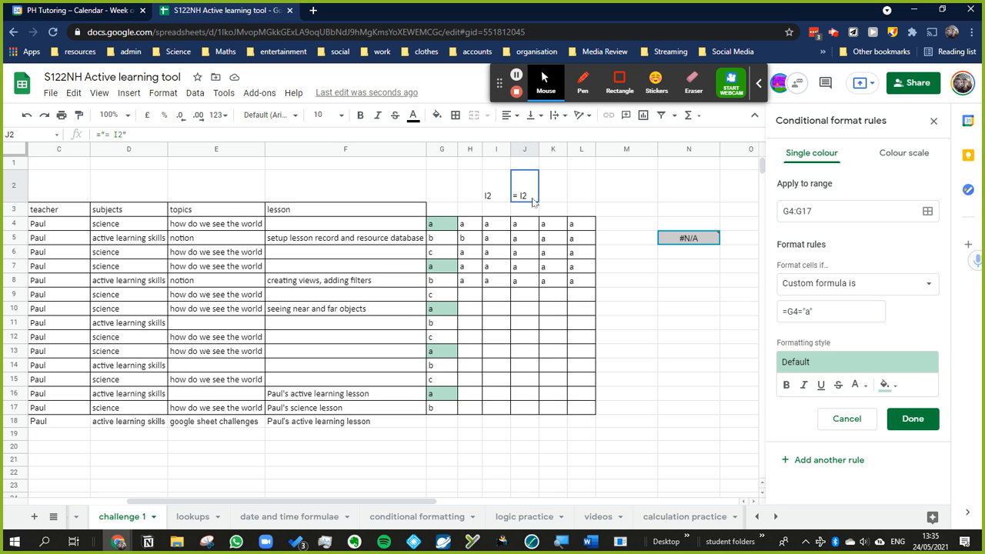
type("=I")
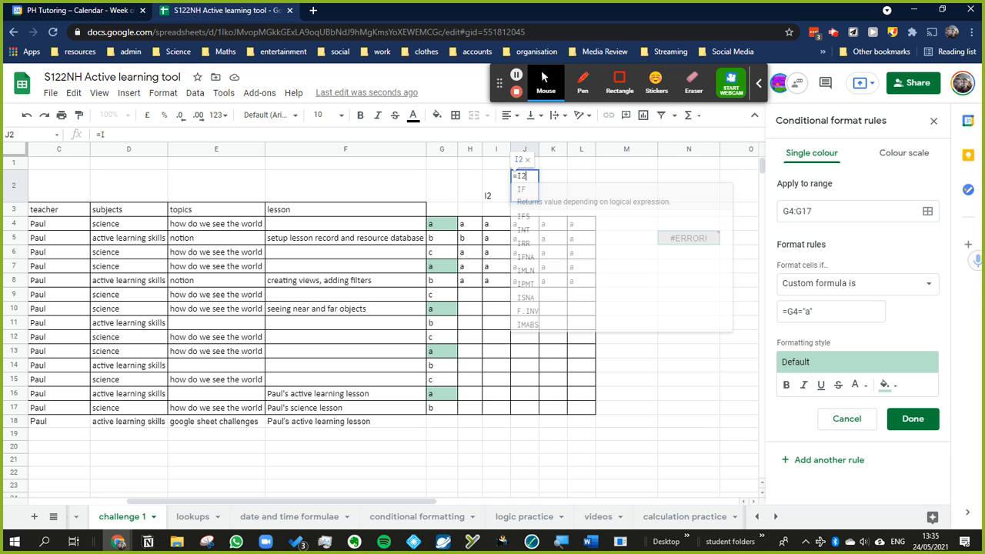
type("2")
key("Return")
key("Up")
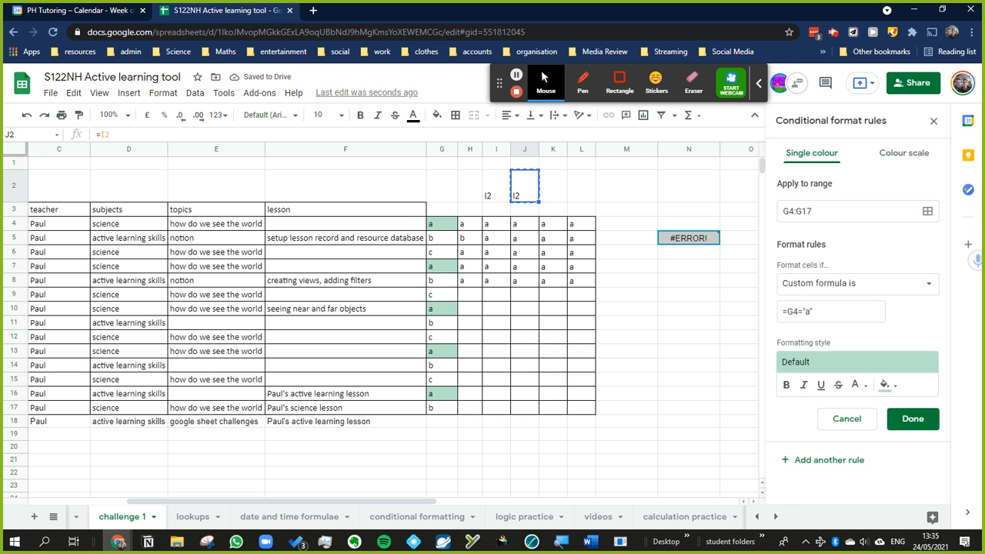
Change the text in cell I2, which J2 references, to hello
key("Left")
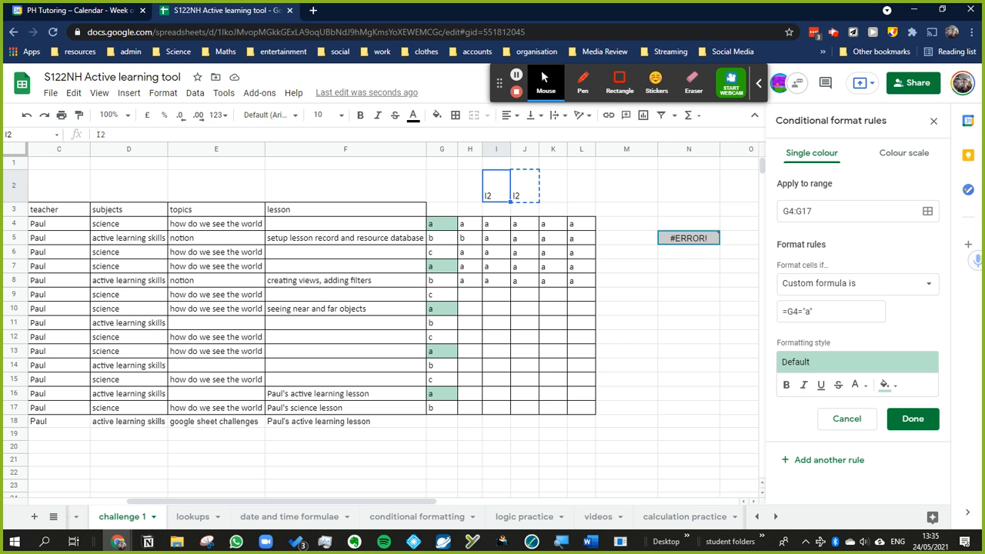
type("hello")
key("Return")
key("Up")
Copy the relative reference formula from J2 into cell M4
key("Right")
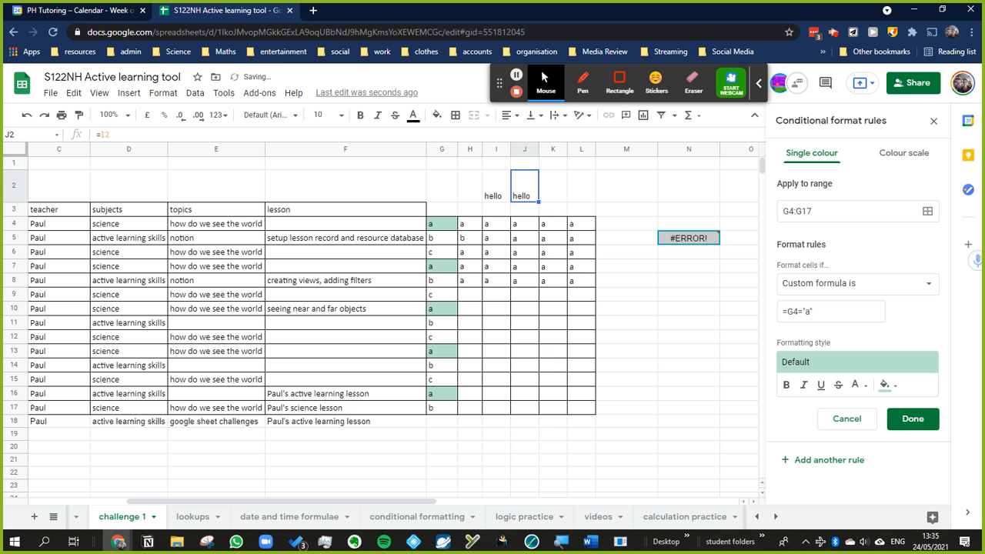
key("Right")
key("Right")
key("Right")
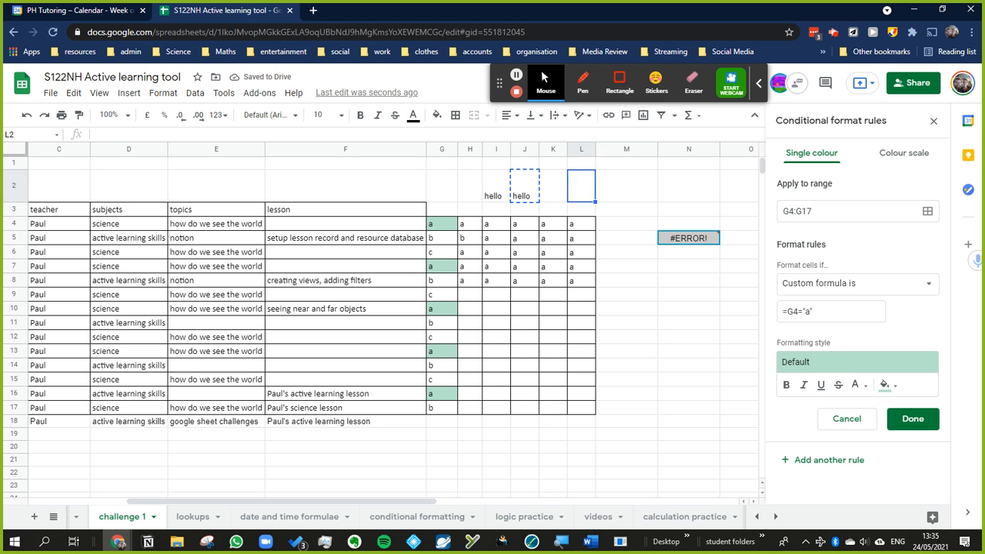
key("Down")
key("Down")
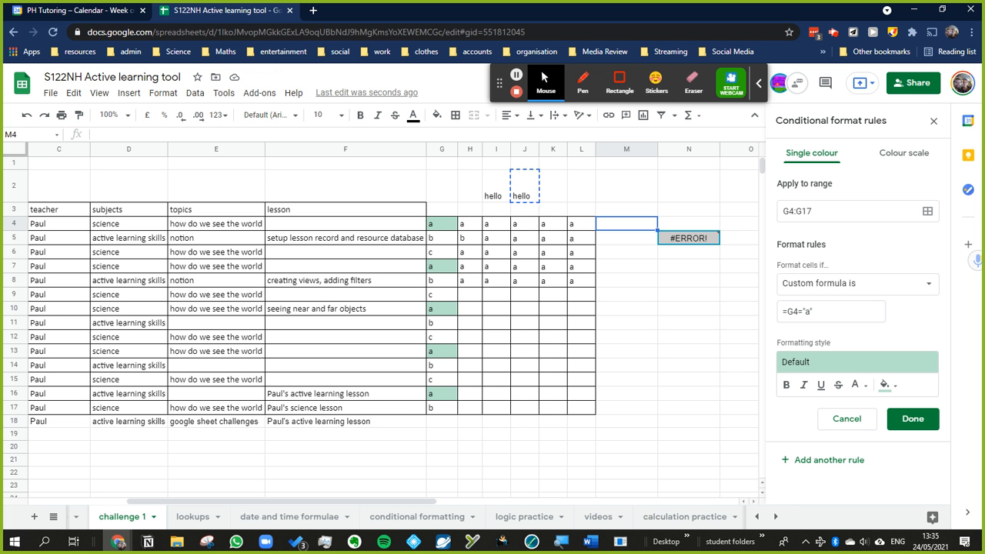
key("ctrl+v")
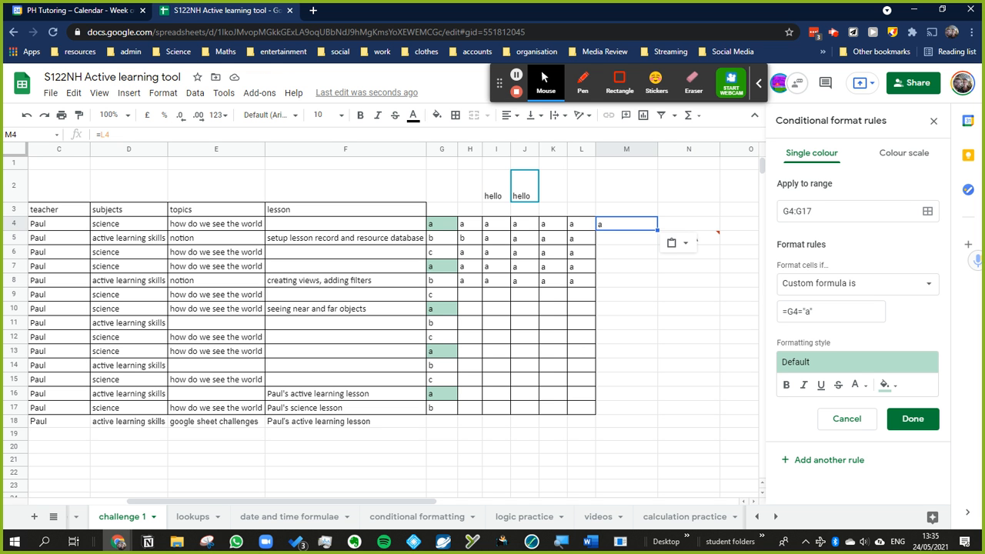
Narrow column M, and review the column-locked formula in H4 and the cell it references
left_click(646, 312)
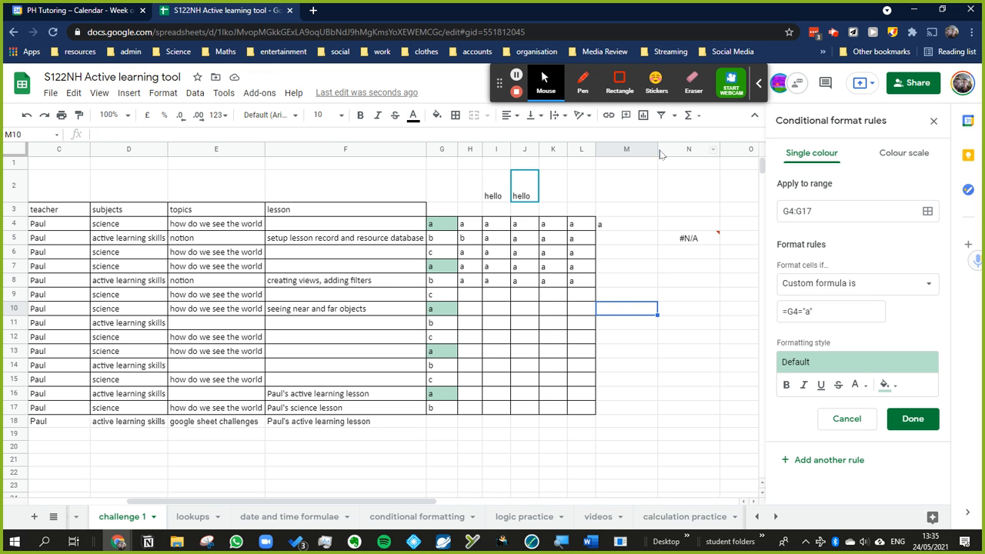
left_click_drag(660, 154, 631, 158)
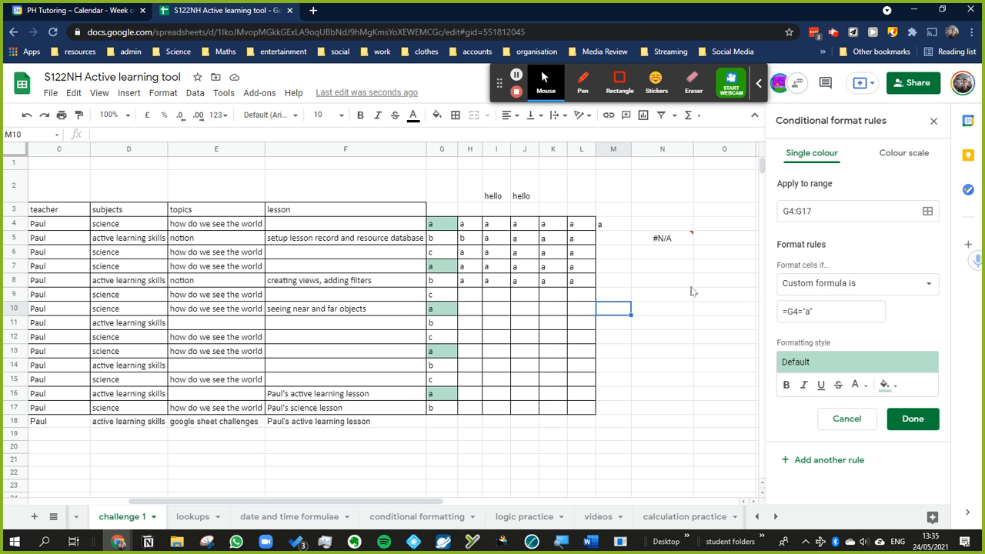
left_click(474, 228)
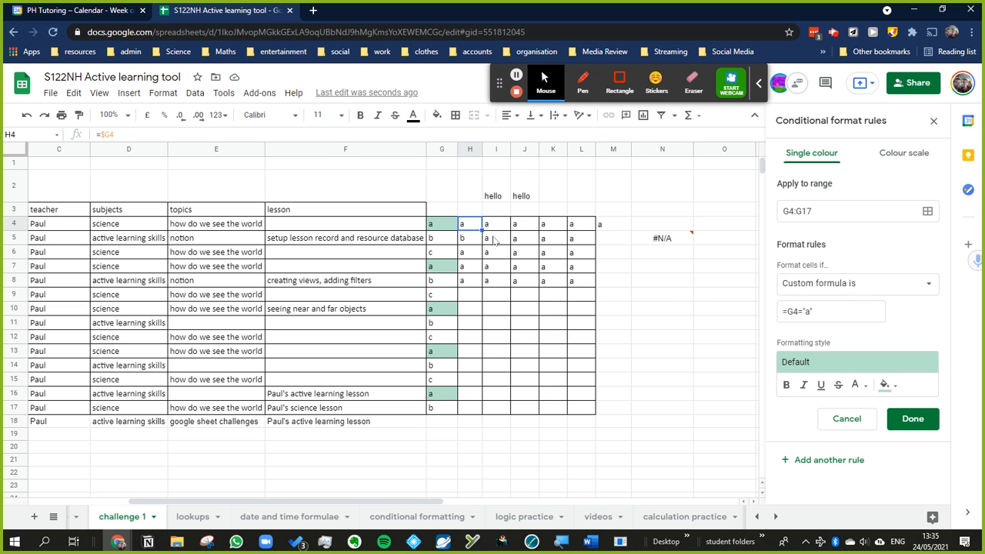
left_click(442, 227)
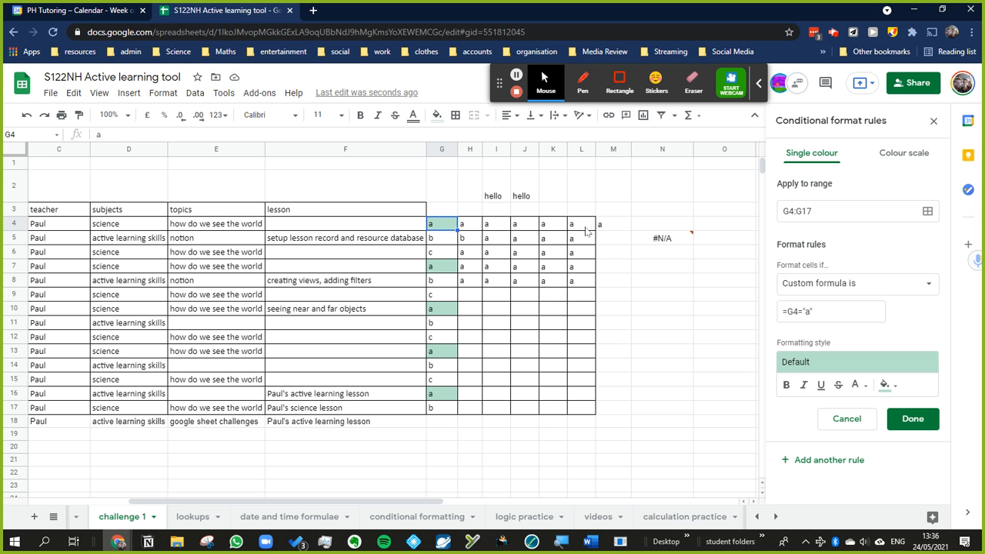
Clear the contents of the range H4:L15
left_click(471, 228)
left_click(586, 379, "shift")
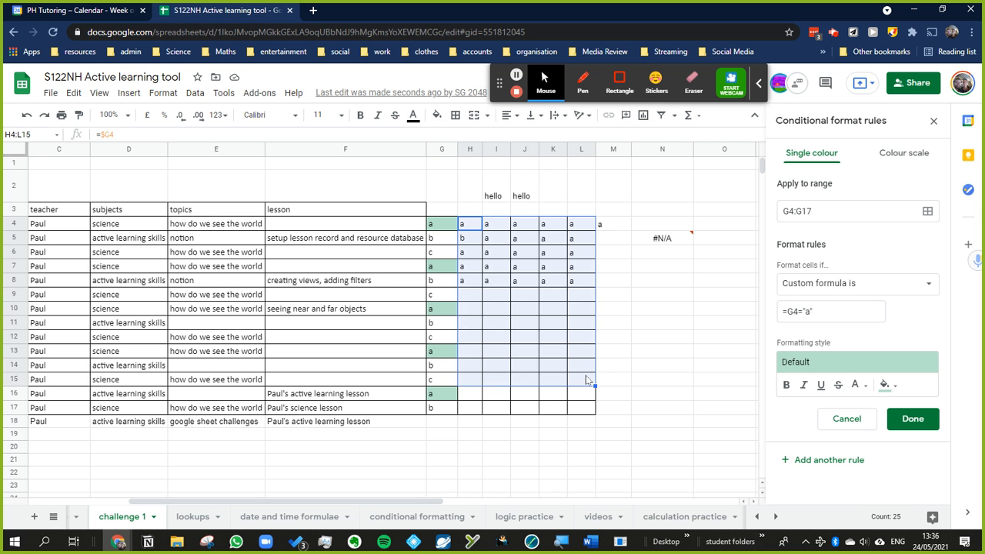
key("Delete")
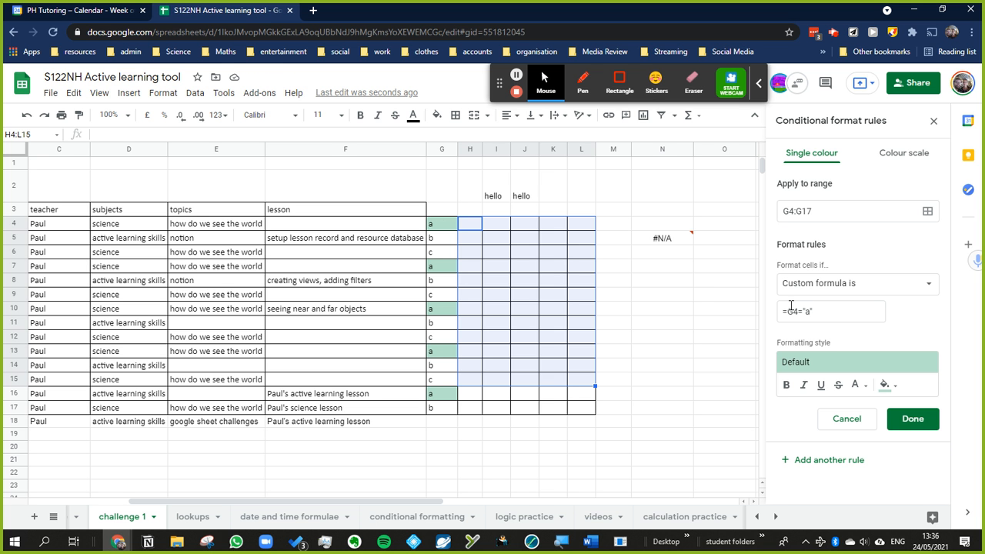
Extend the range of the conditional formatting rule to G4:L17
left_click(822, 211)
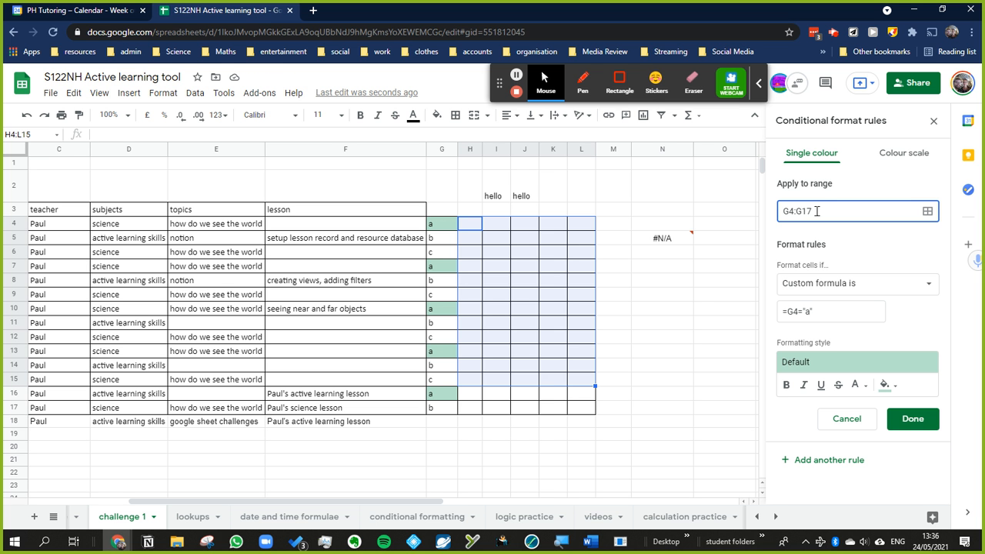
left_click(801, 211)
key("BackSpace")
type("L")
Lock the column in the rule's custom formula, making it =$G4="a", and save the rule
left_click(837, 314)
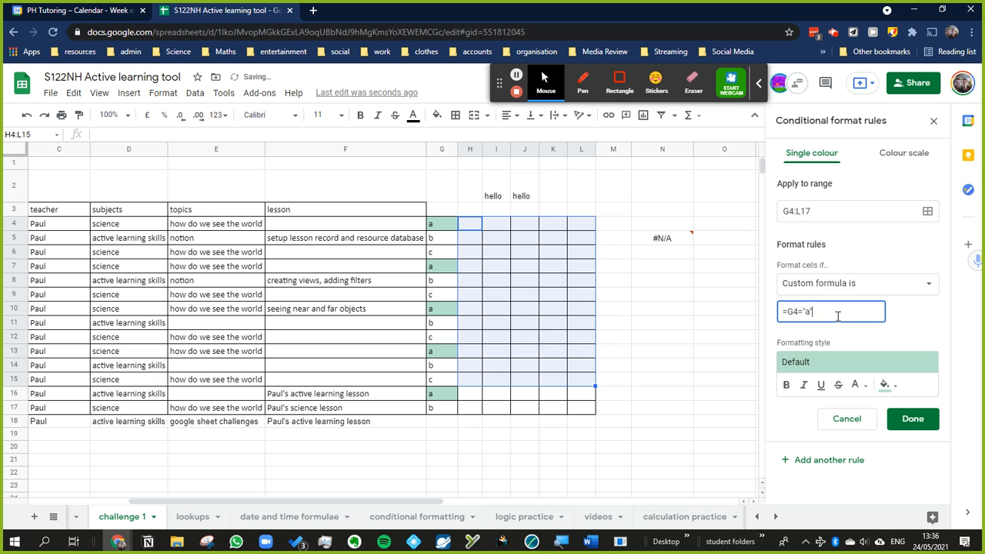
left_click(788, 312)
type("$")
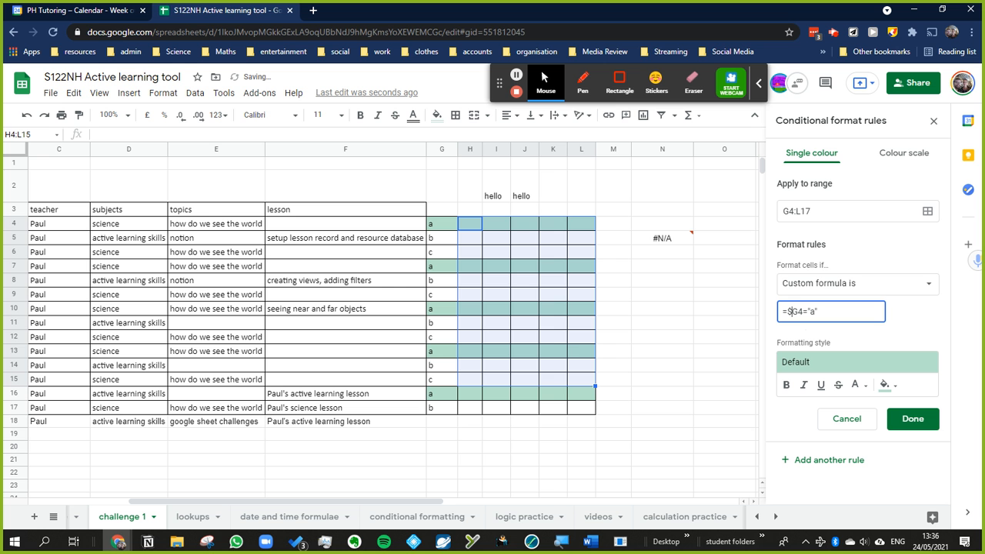
left_click(918, 423)
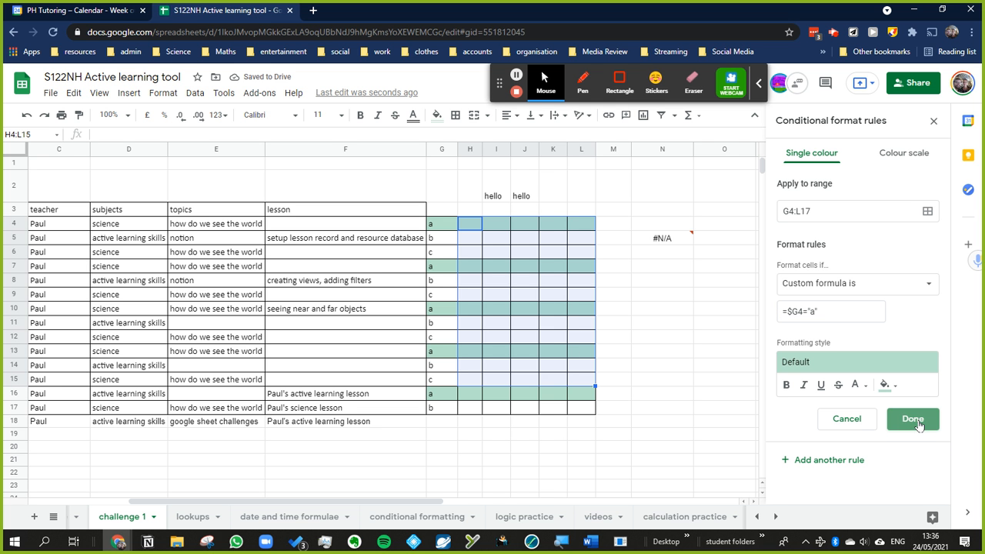